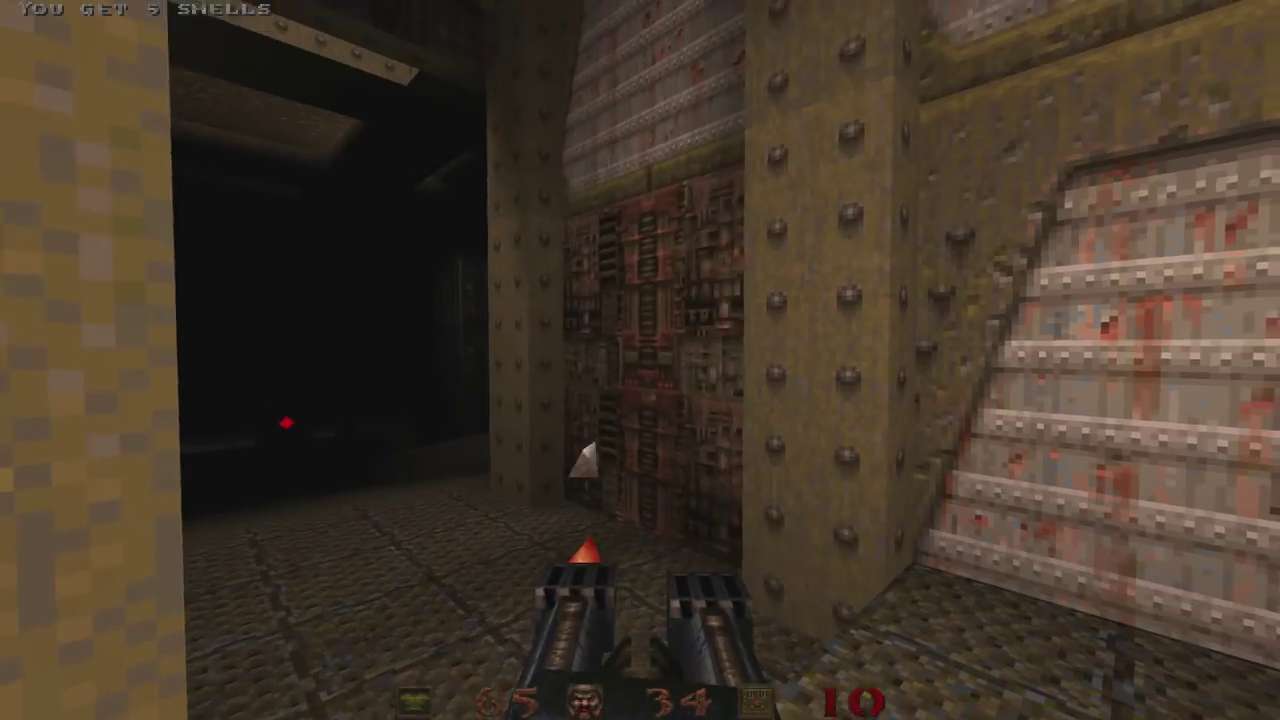
{"action": "left_click", "coordinate": [640, 360]}
{"action": "key", "text": "w"}
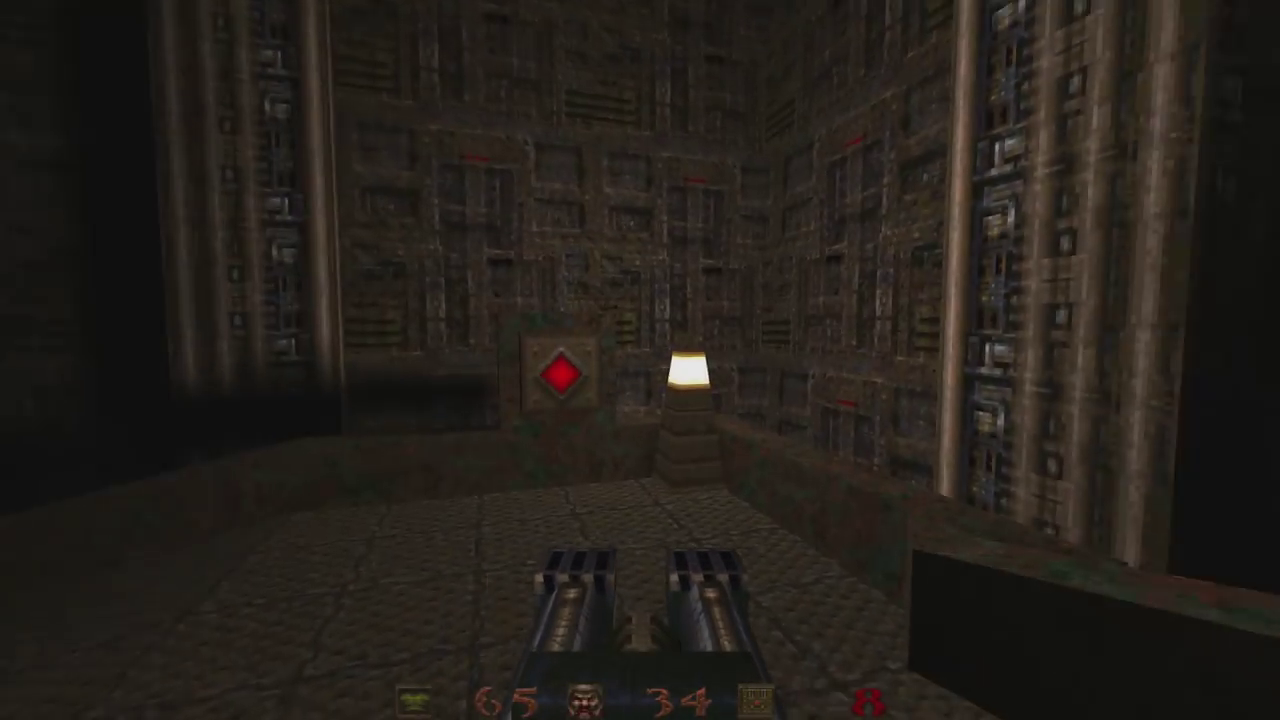
{"action": "key", "text": "w"}
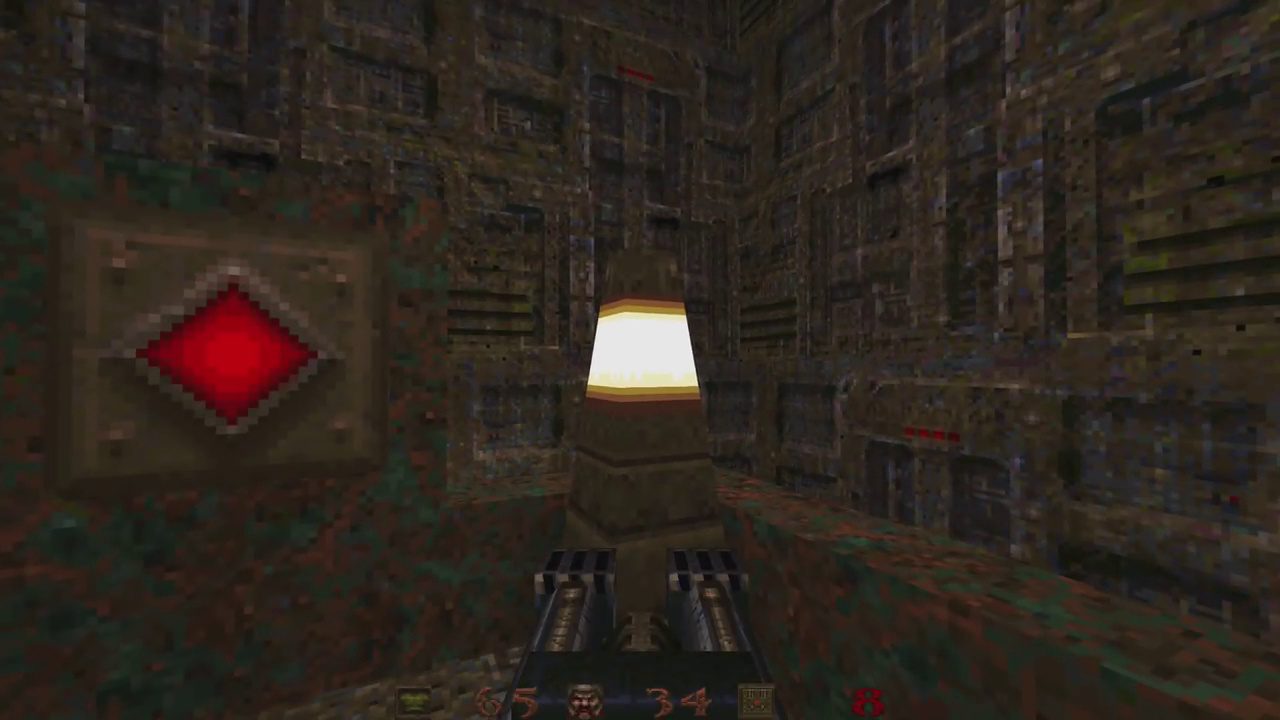
{"action": "key", "text": "d"}
{"action": "key", "text": "w"}
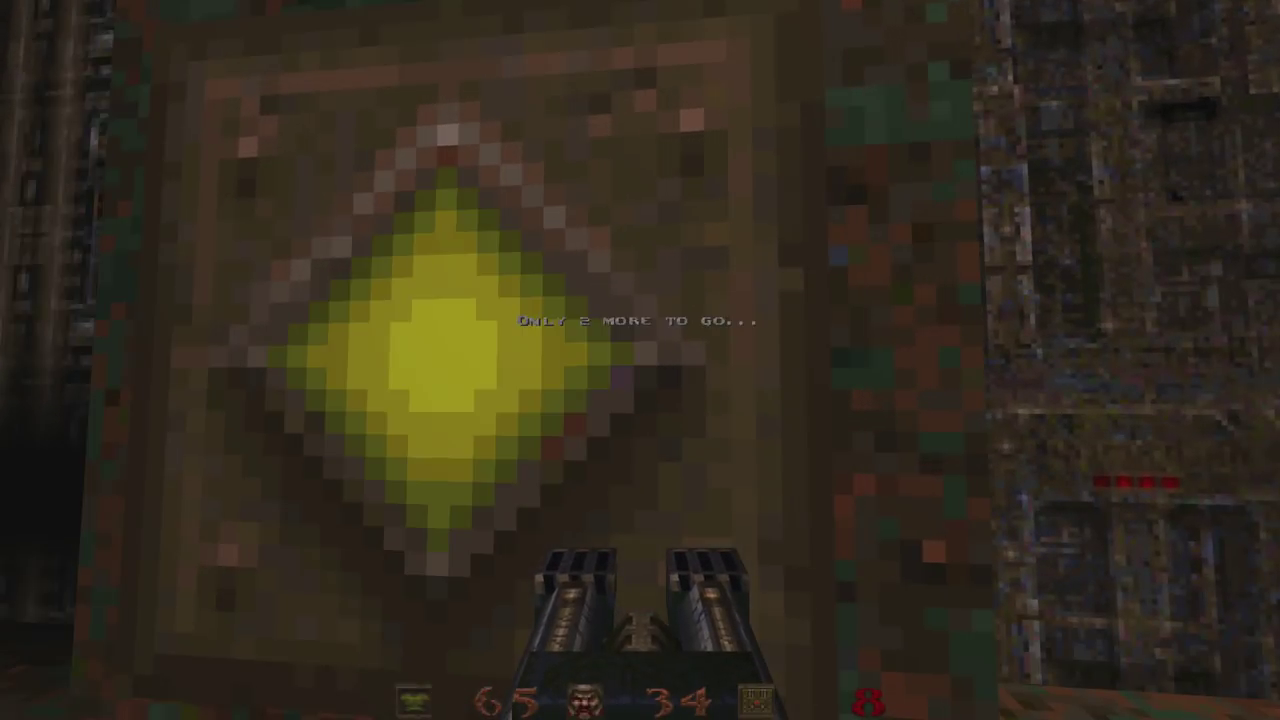
{"action": "key", "text": "ctrl"}
{"action": "key", "text": "ctrl"}
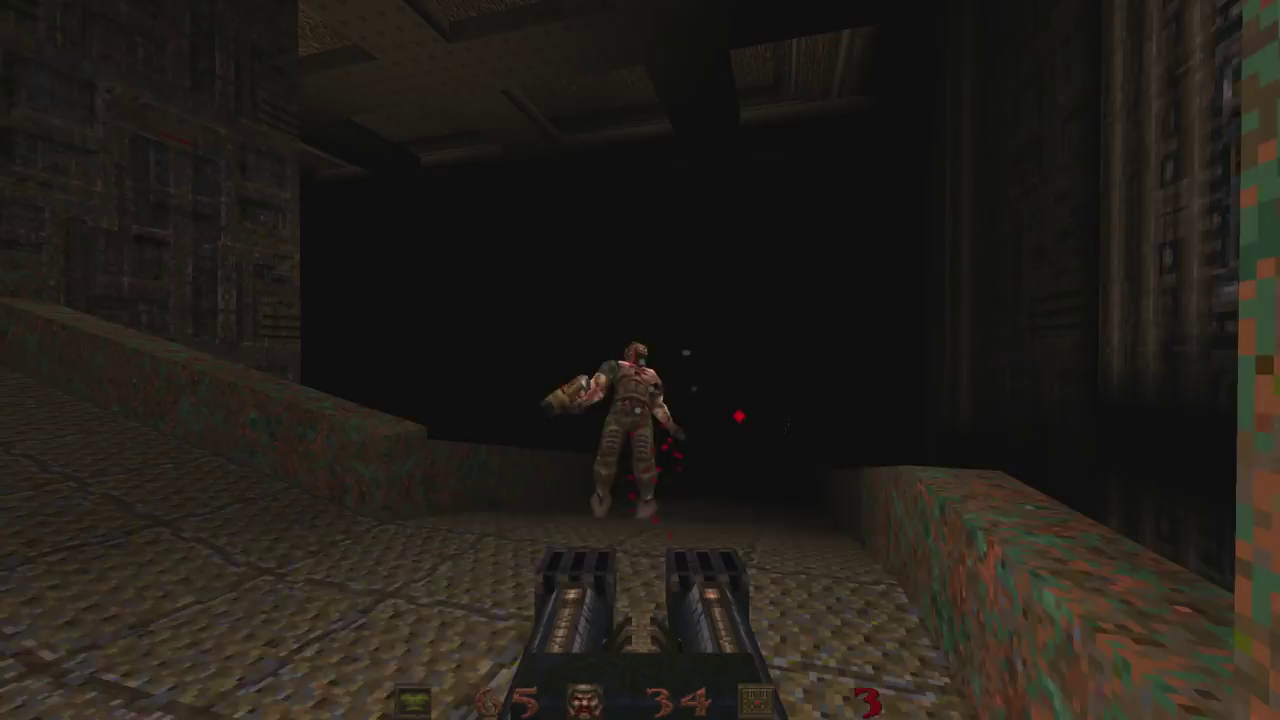
{"action": "key", "text": "w"}
{"action": "key", "text": "w"}
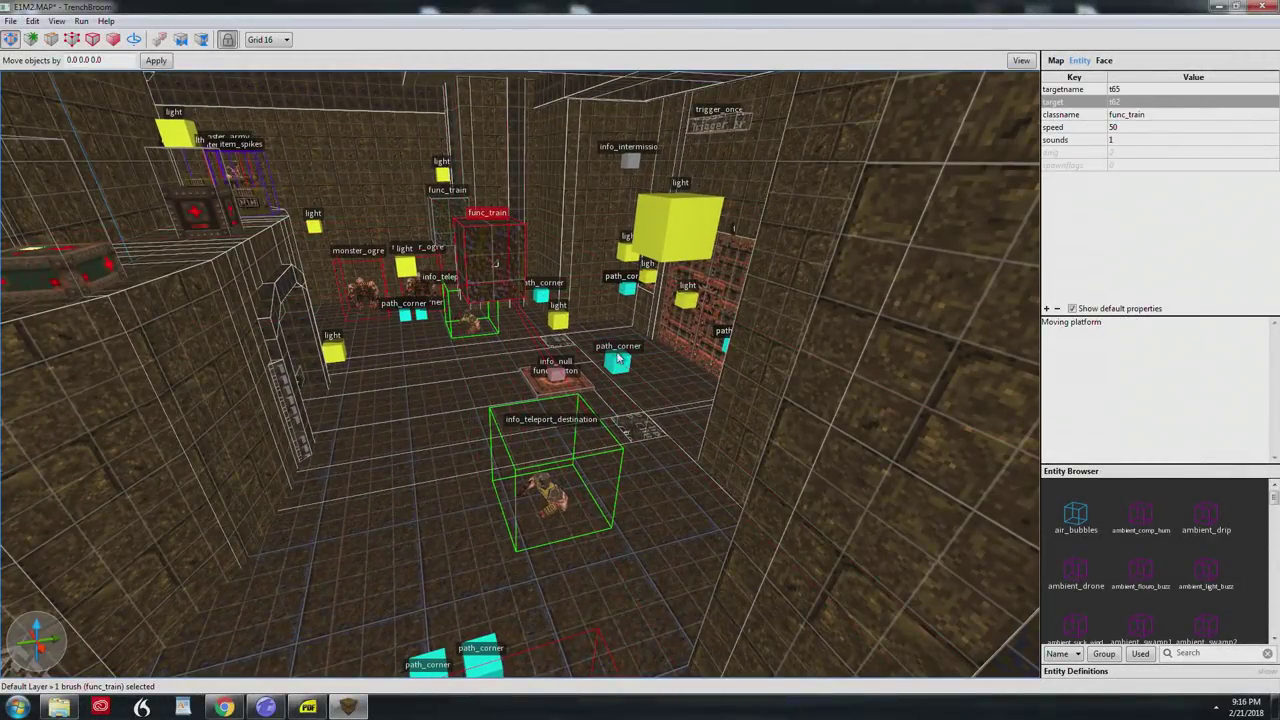
Examine the path_corner and func_train entities in E1M2.MAP and the trigger_setskill entity in START.MAP
{"action": "left_click", "coordinate": [619, 363]}
{"action": "left_click", "coordinate": [486, 266]}
{"action": "mouse_move", "coordinate": [558, 318]}
{"action": "right_mouse_down"}
{"action": "mouse_move", "coordinate": [579, 336]}
{"action": "mouse_move", "coordinate": [570, 330]}
{"action": "right_mouse_up"}
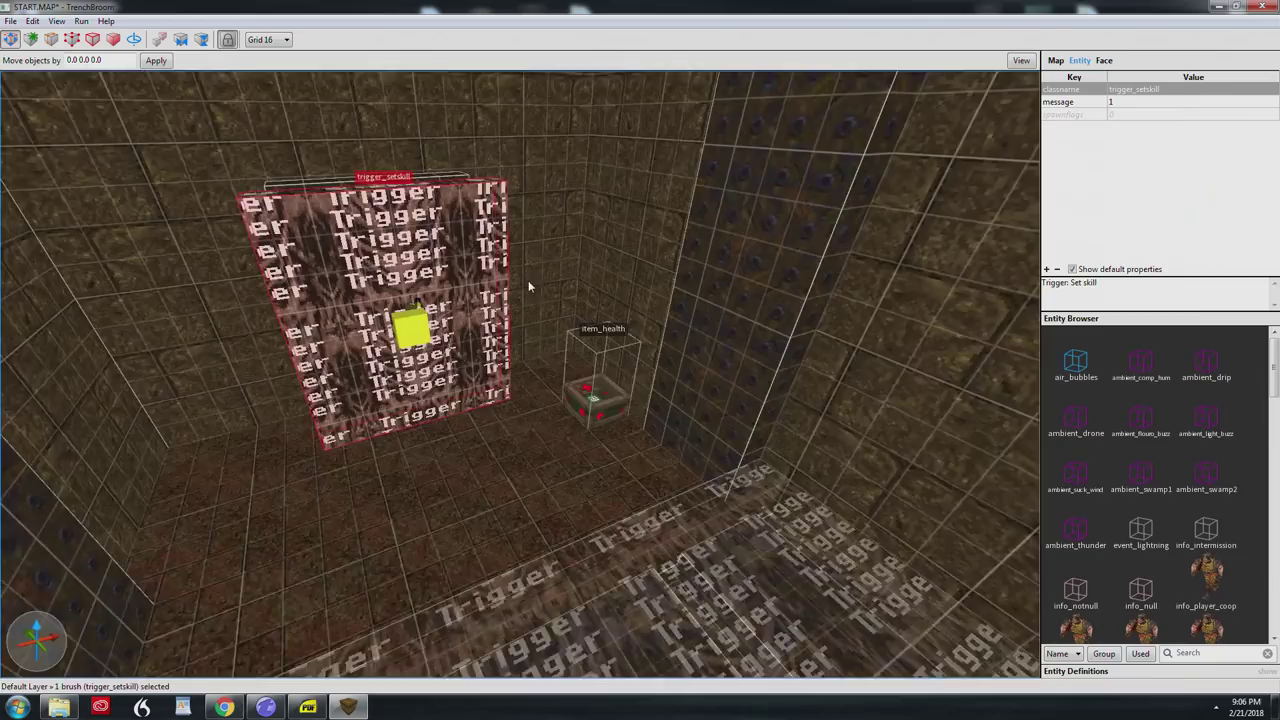
{"action": "mouse_move", "coordinate": [528, 280]}
{"action": "right_mouse_down"}
{"action": "mouse_move", "coordinate": [531, 262]}
{"action": "mouse_move", "coordinate": [552, 312]}
{"action": "mouse_move", "coordinate": [593, 300]}
{"action": "mouse_move", "coordinate": [556, 286]}
{"action": "mouse_move", "coordinate": [593, 303]}
{"action": "right_mouse_up"}
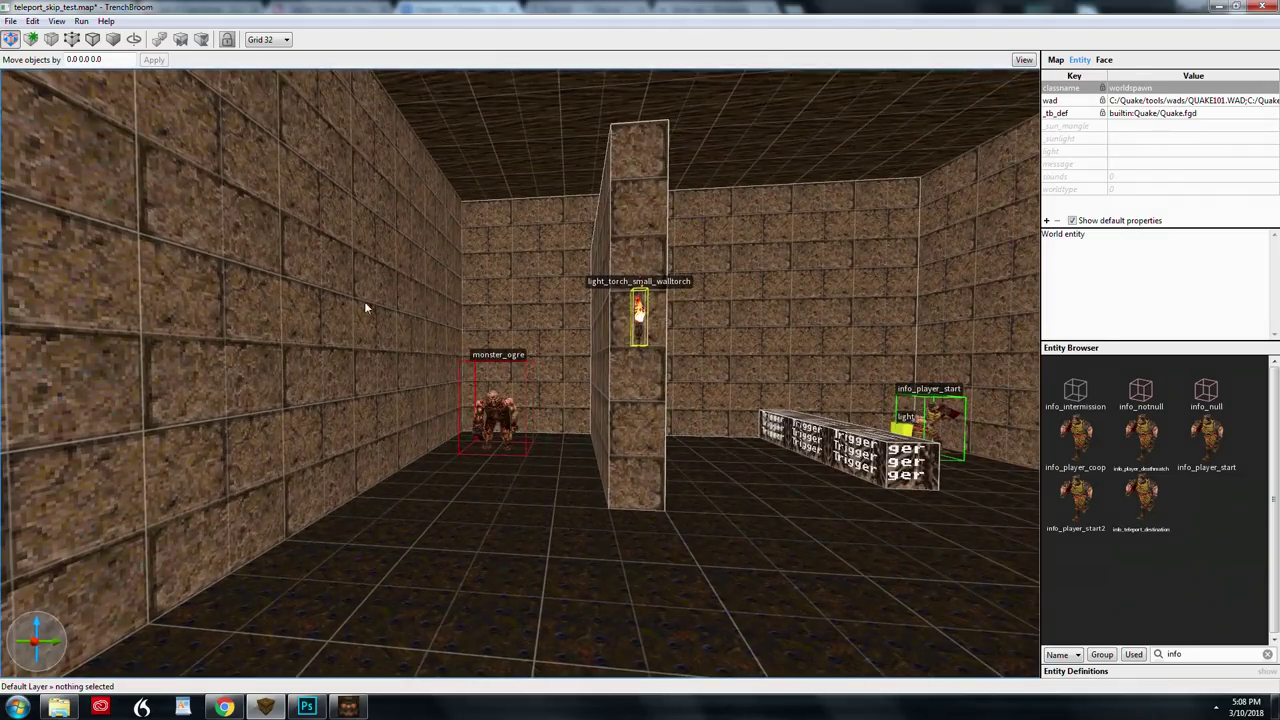
Select the side wall, back wall and dividing wall brushes together to examine their shared worldspawn properties, and clear the selection
{"action": "left_click", "coordinate": [347, 280]}
{"action": "left_click", "coordinate": [482, 277], "text": "ctrl"}
{"action": "left_click", "coordinate": [650, 230], "text": "ctrl"}
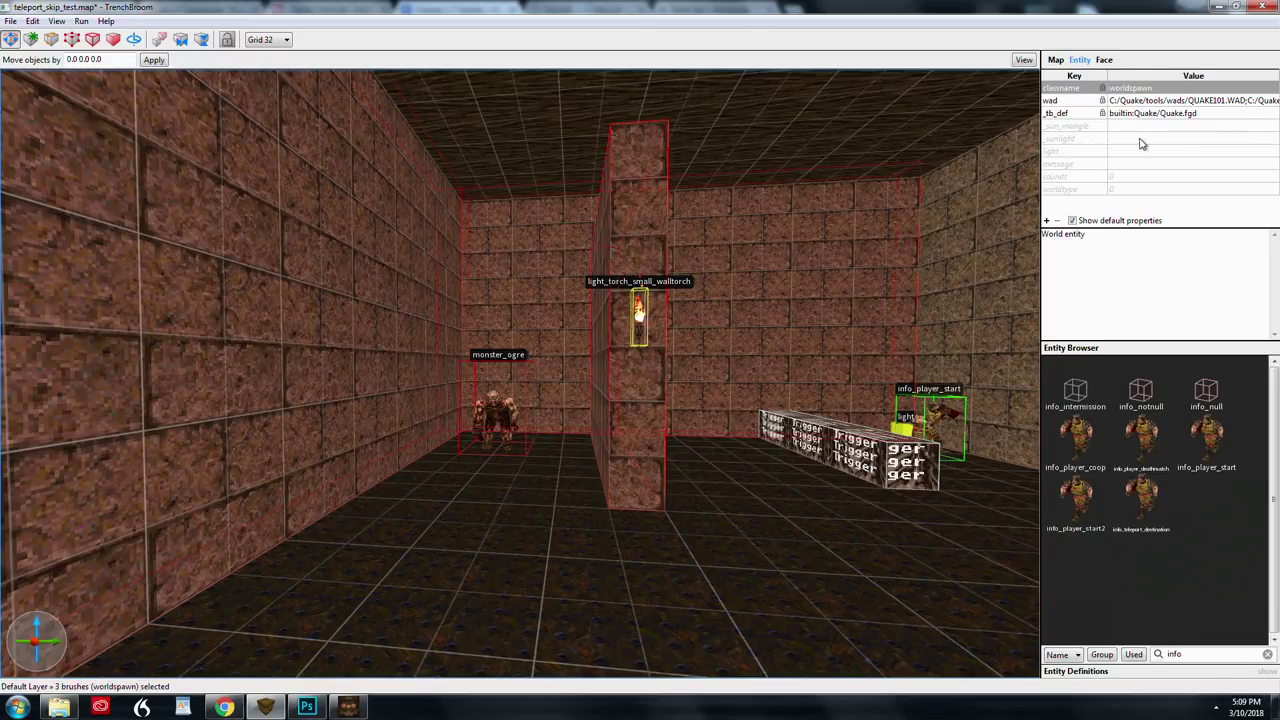
{"action": "mouse_move", "coordinate": [822, 351]}
{"action": "right_mouse_down"}
{"action": "mouse_move", "coordinate": [837, 364]}
{"action": "mouse_move", "coordinate": [853, 345]}
{"action": "right_mouse_up"}
{"action": "key", "text": "Escape"}
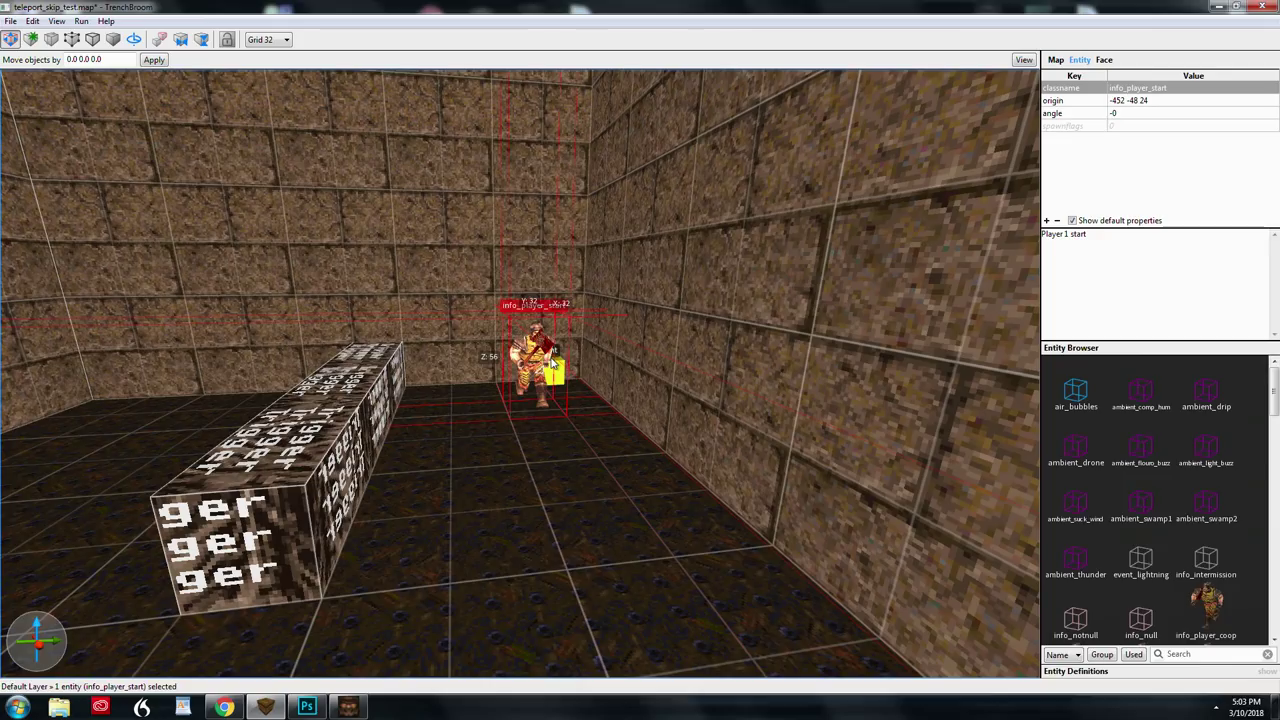
Try rotating the info_player_start entity about its vertical axis and undo each rotation
{"action": "key", "text": "alt+Right"}
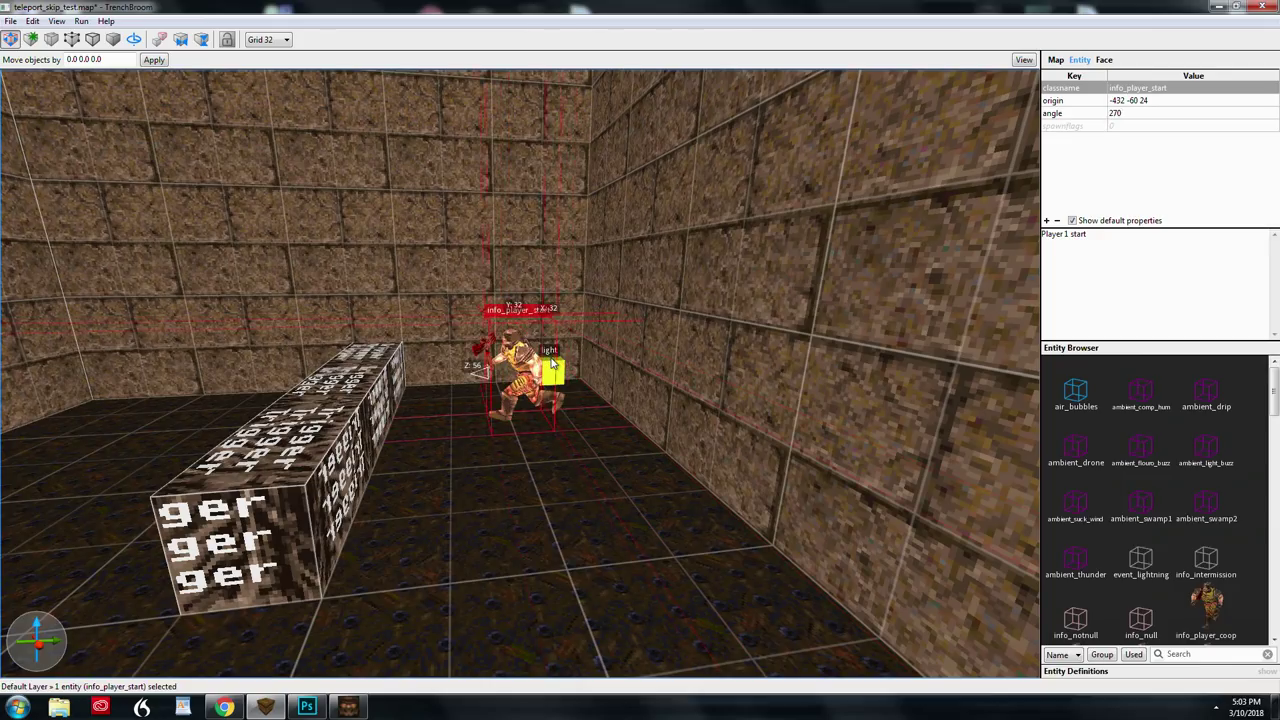
{"action": "key", "text": "ctrl+z"}
{"action": "key", "text": "alt+Right"}
{"action": "key", "text": "ctrl+z"}
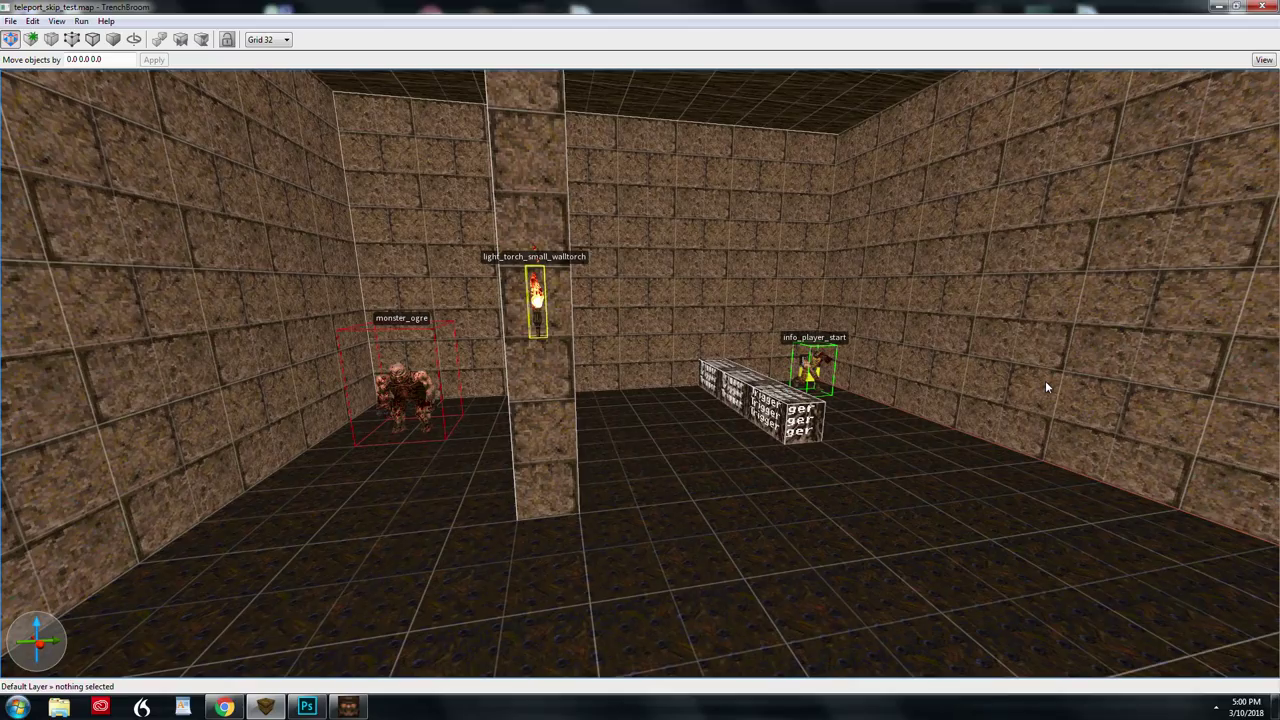
Show the entity inspector, select info_player_start to display its properties, and look through the available entities
{"action": "key", "text": "ctrl+2"}
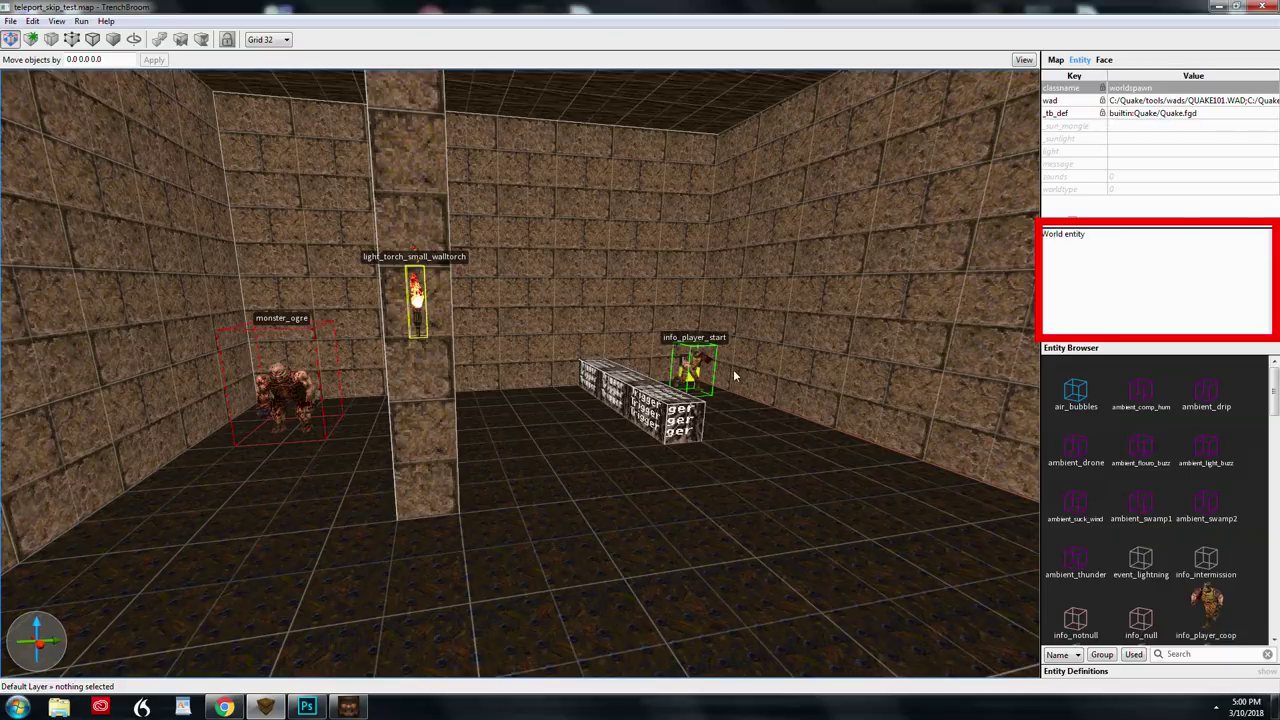
{"action": "left_click", "coordinate": [698, 370]}
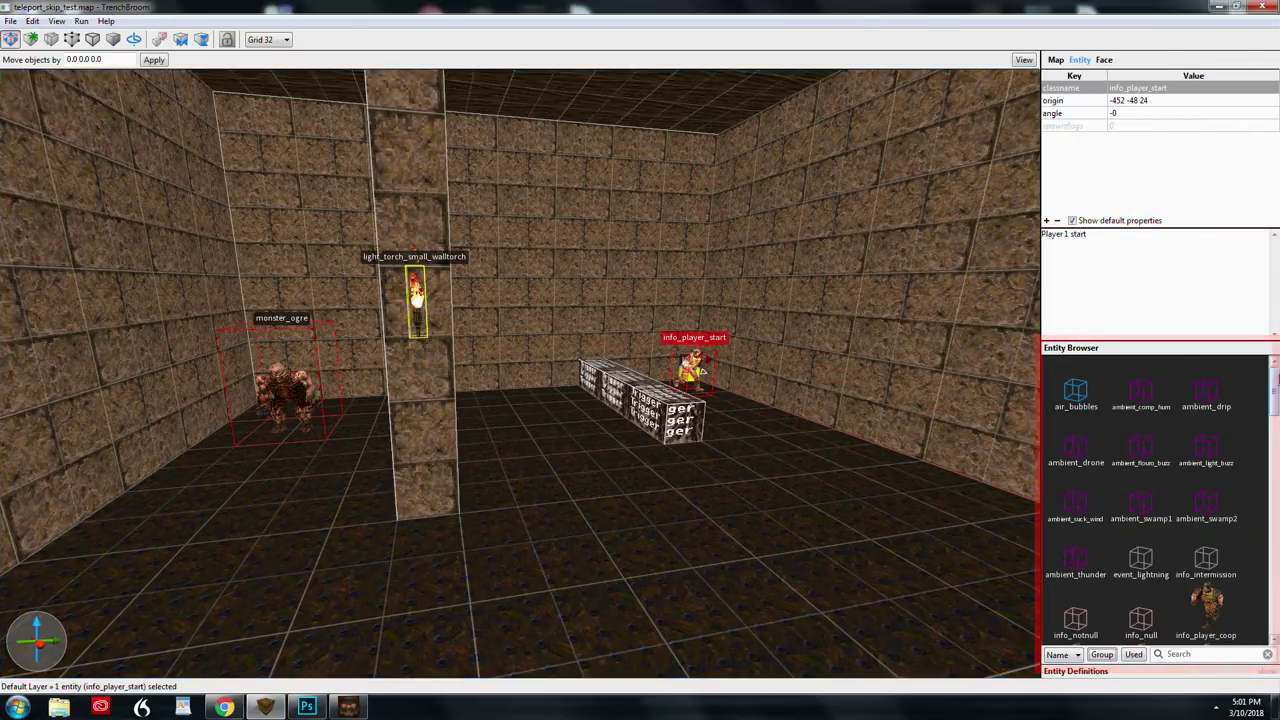
{"action": "scroll", "coordinate": [1157, 410], "scroll_direction": "down", "scroll_amount": 5}
{"action": "scroll", "coordinate": [1143, 625], "scroll_direction": "up", "scroll_amount": 5}
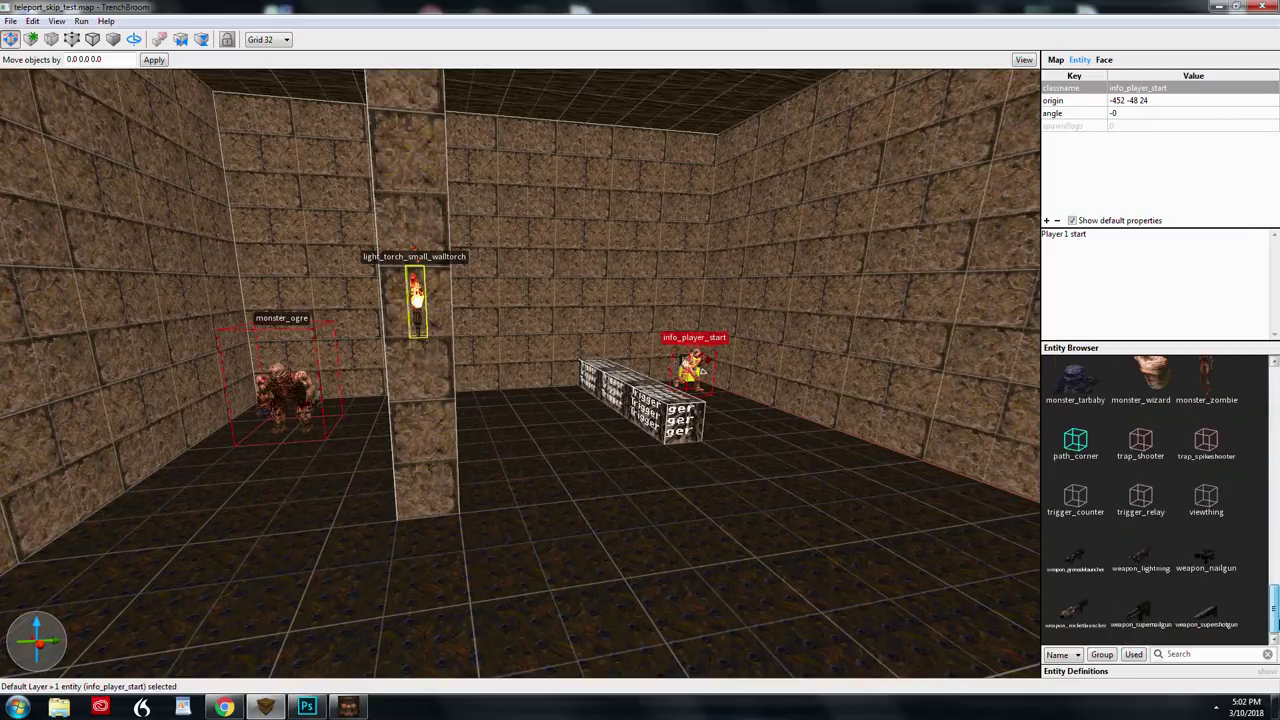
Group the available entities by category, browse the info and item groups, and turn grouping off again
{"action": "left_click", "coordinate": [1102, 655]}
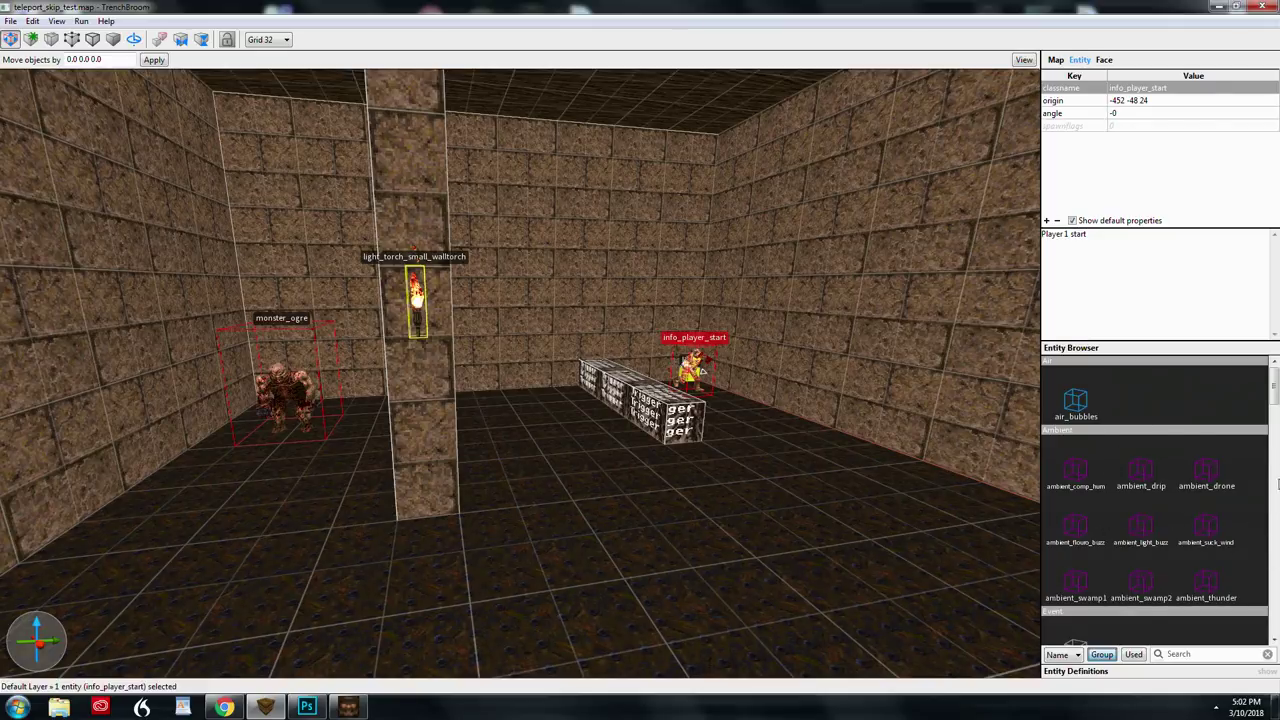
{"action": "left_click_drag", "start_coordinate": [1275, 400], "coordinate": [1275, 436]}
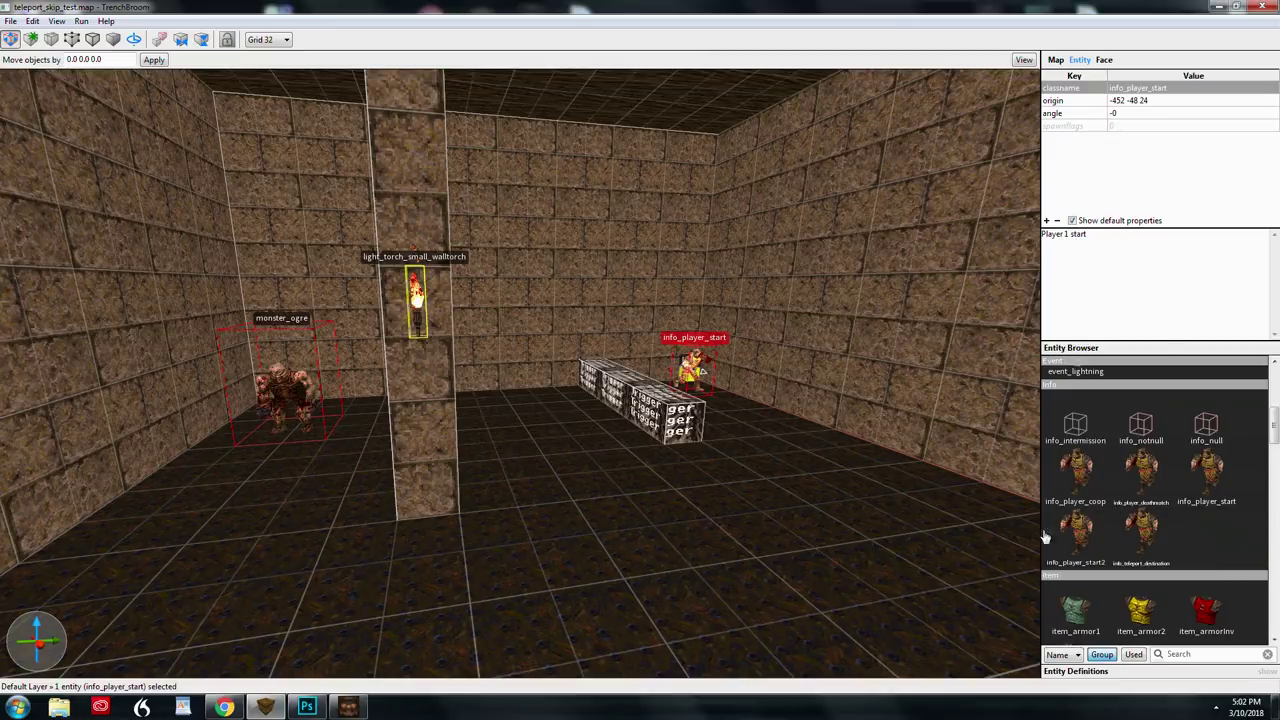
{"action": "scroll", "coordinate": [1119, 539], "scroll_direction": "down", "scroll_amount": 2}
{"action": "scroll", "coordinate": [1230, 565], "scroll_direction": "down", "scroll_amount": 2}
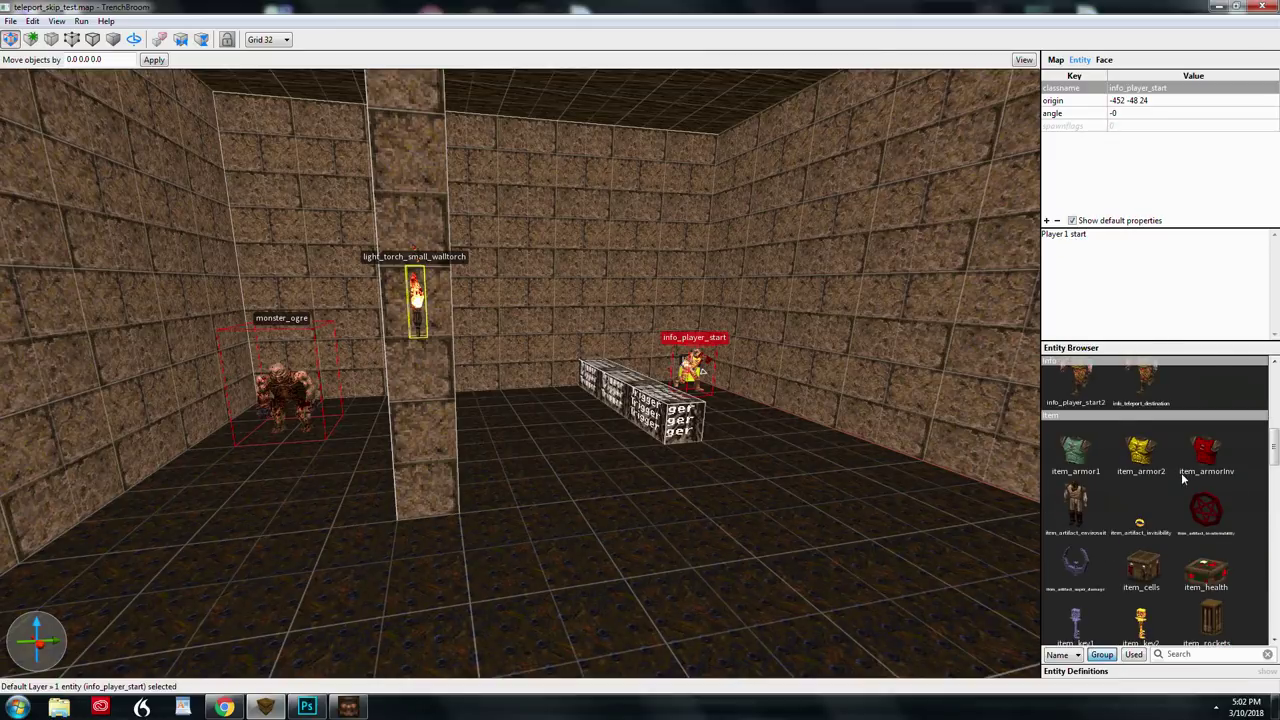
{"action": "scroll", "coordinate": [1200, 505], "scroll_direction": "down", "scroll_amount": 10}
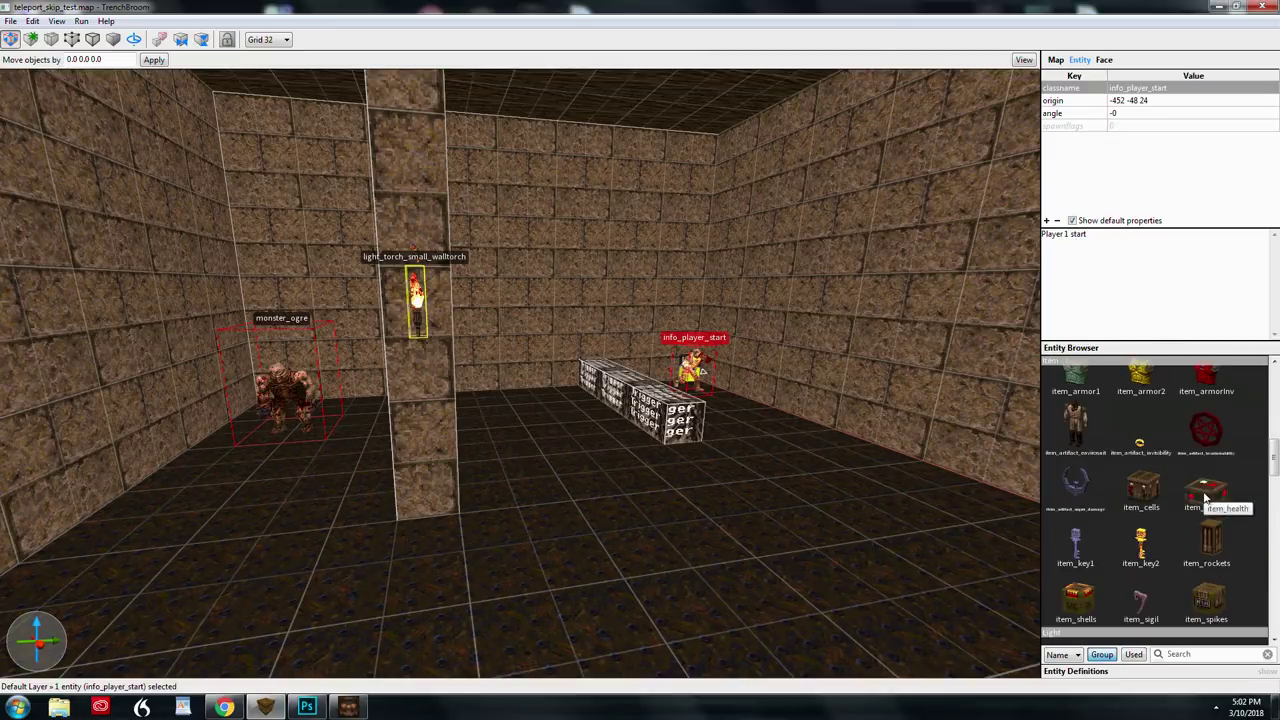
{"action": "left_click", "coordinate": [1101, 654]}
{"action": "scroll", "coordinate": [1155, 523], "scroll_direction": "down", "scroll_amount": 2}
{"action": "scroll", "coordinate": [1176, 550], "scroll_direction": "up", "scroll_amount": 2}
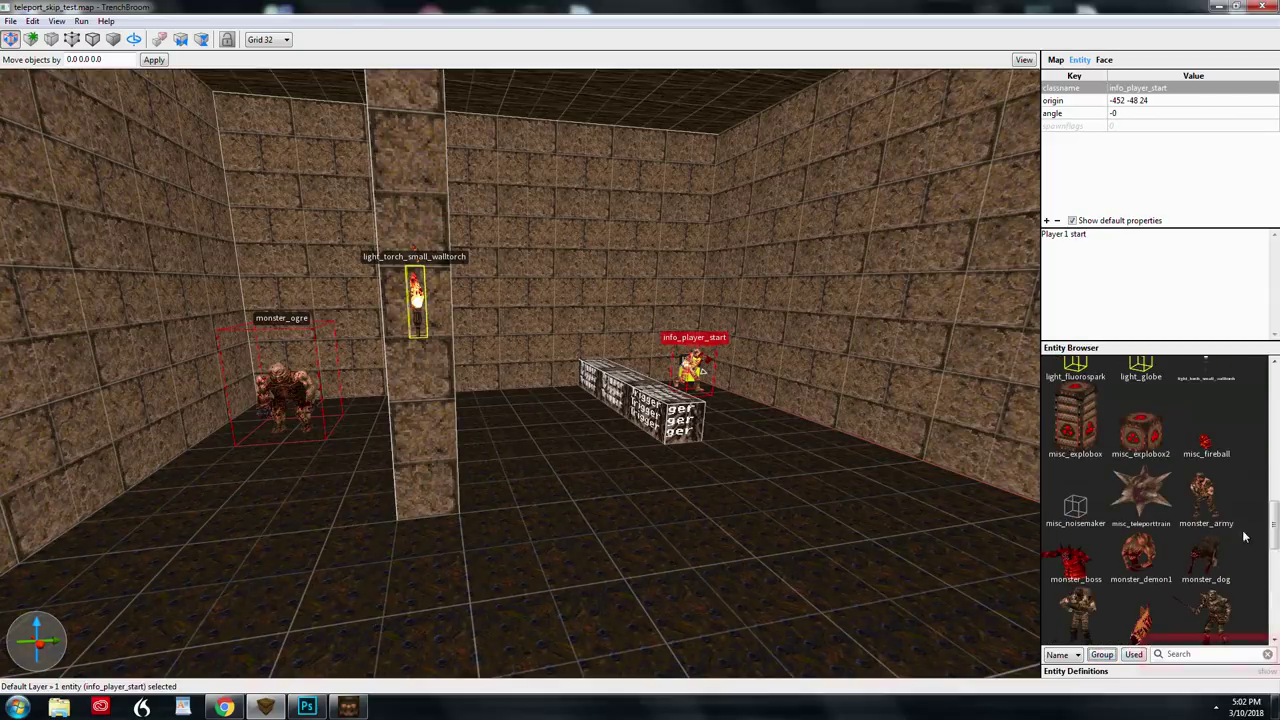
Search the available entities for "army" and place a monster_army on the floor beside the dividing wall
{"action": "left_click", "coordinate": [1200, 653]}
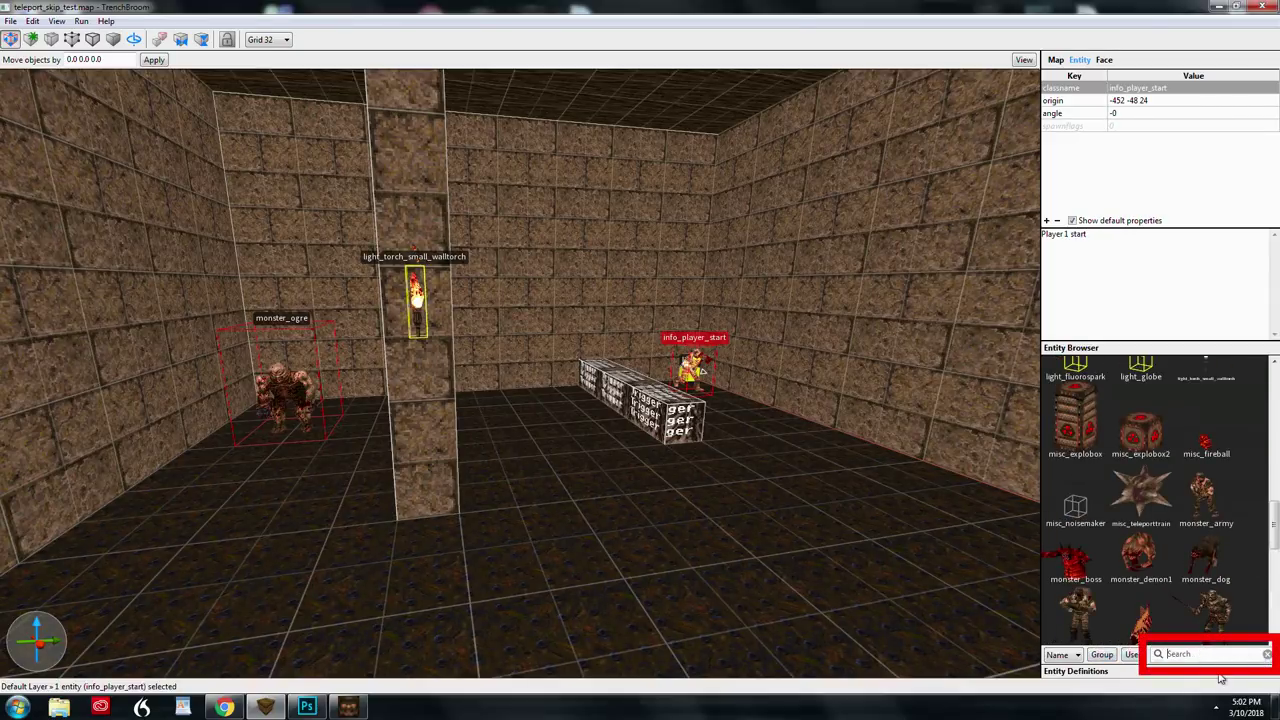
{"action": "type", "text": "army"}
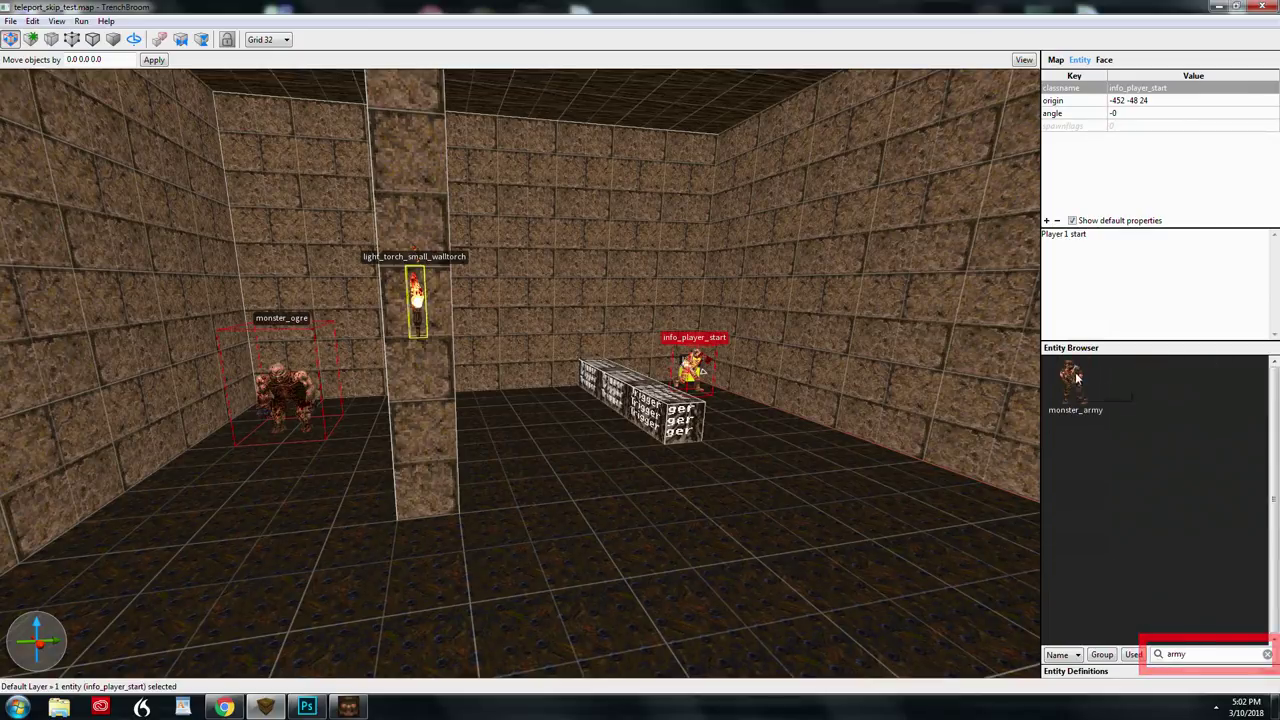
{"action": "left_click_drag", "start_coordinate": [1070, 385], "coordinate": [505, 520]}
Sort the available entities by usage and back by name, and try the filter for used entities
{"action": "left_click", "coordinate": [1062, 655]}
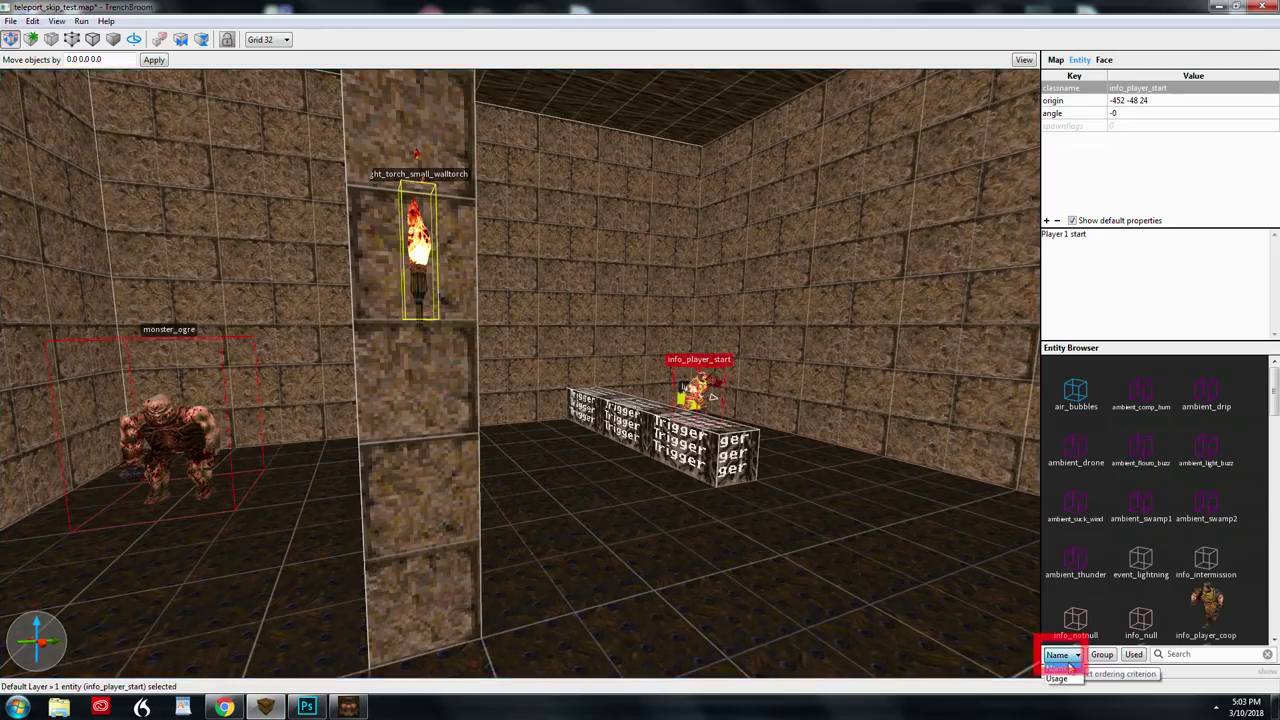
{"action": "left_click", "coordinate": [1056, 678]}
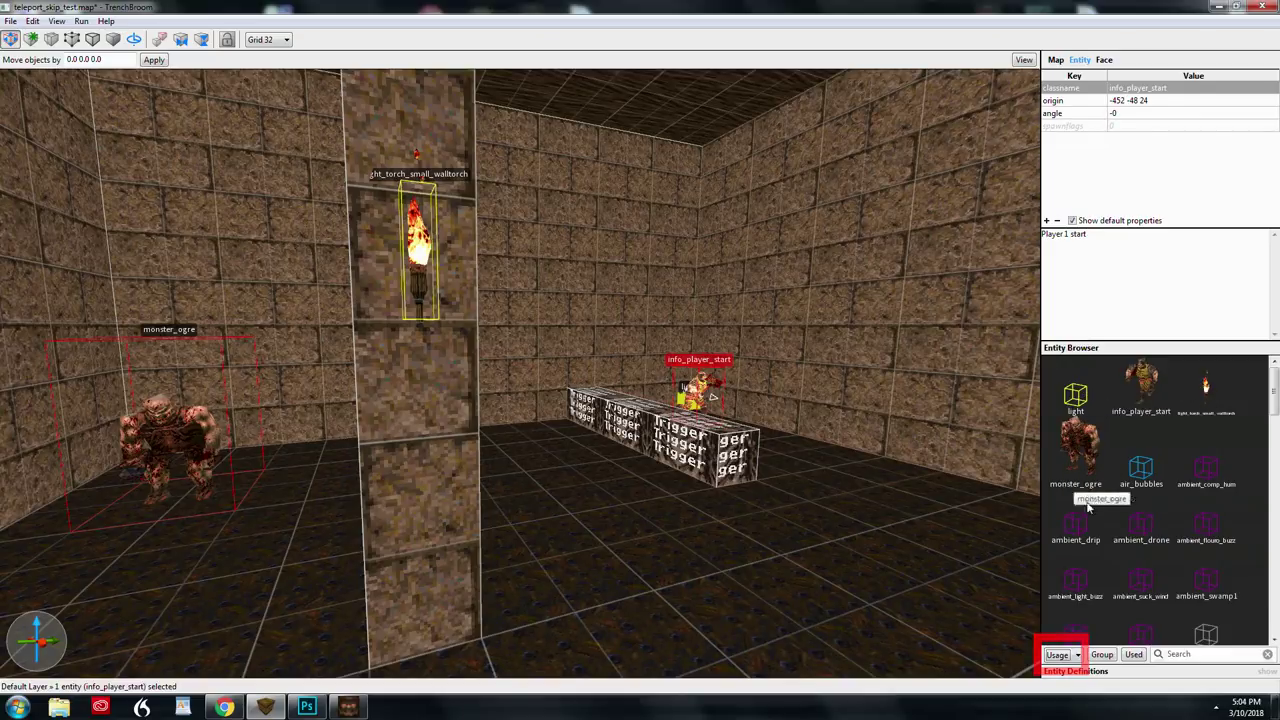
{"action": "left_click", "coordinate": [1062, 655]}
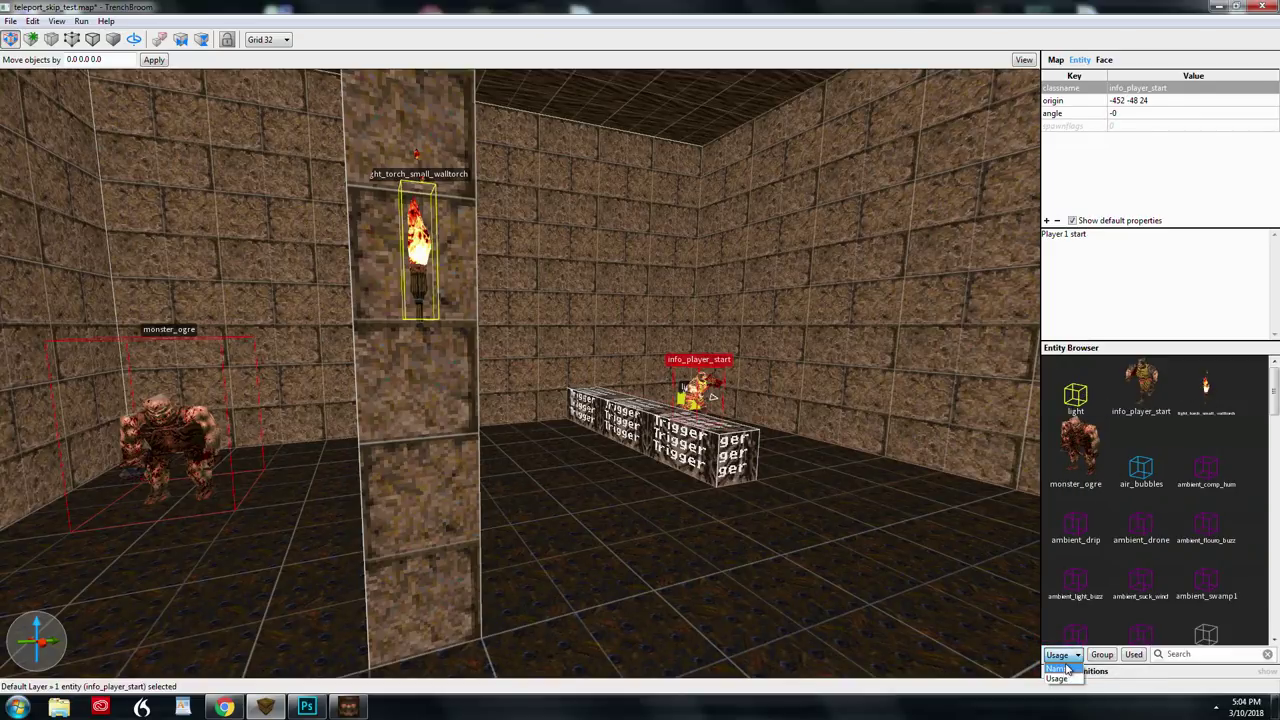
{"action": "left_click", "coordinate": [1056, 668]}
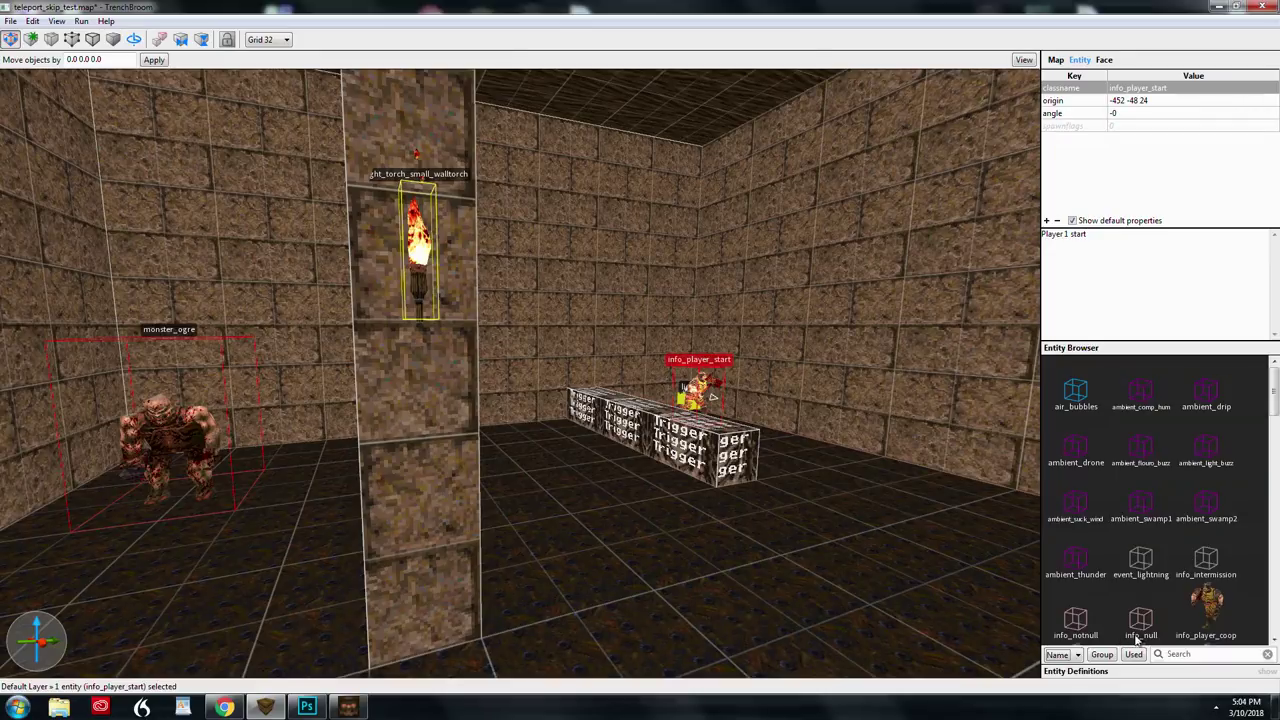
{"action": "left_click", "coordinate": [1138, 655]}
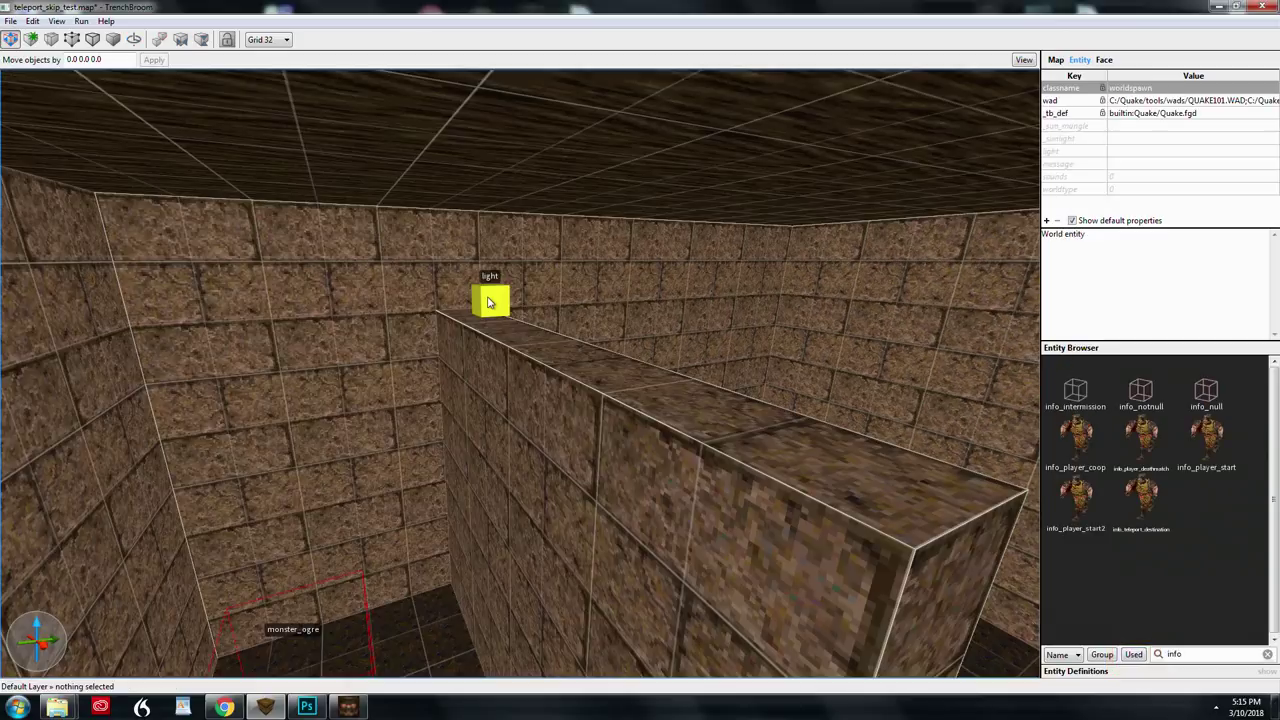
Select the light above the dividing wall and add a property named _color to it
{"action": "left_click", "coordinate": [490, 302]}
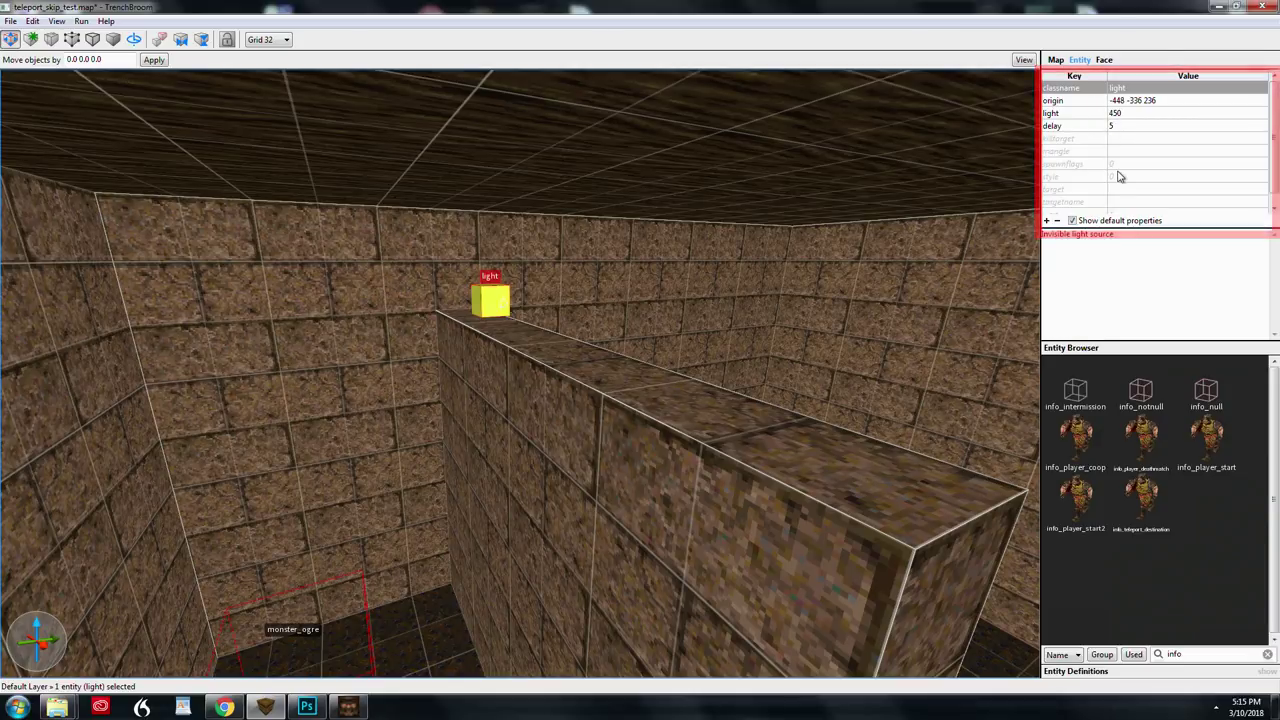
{"action": "left_click", "coordinate": [1055, 89]}
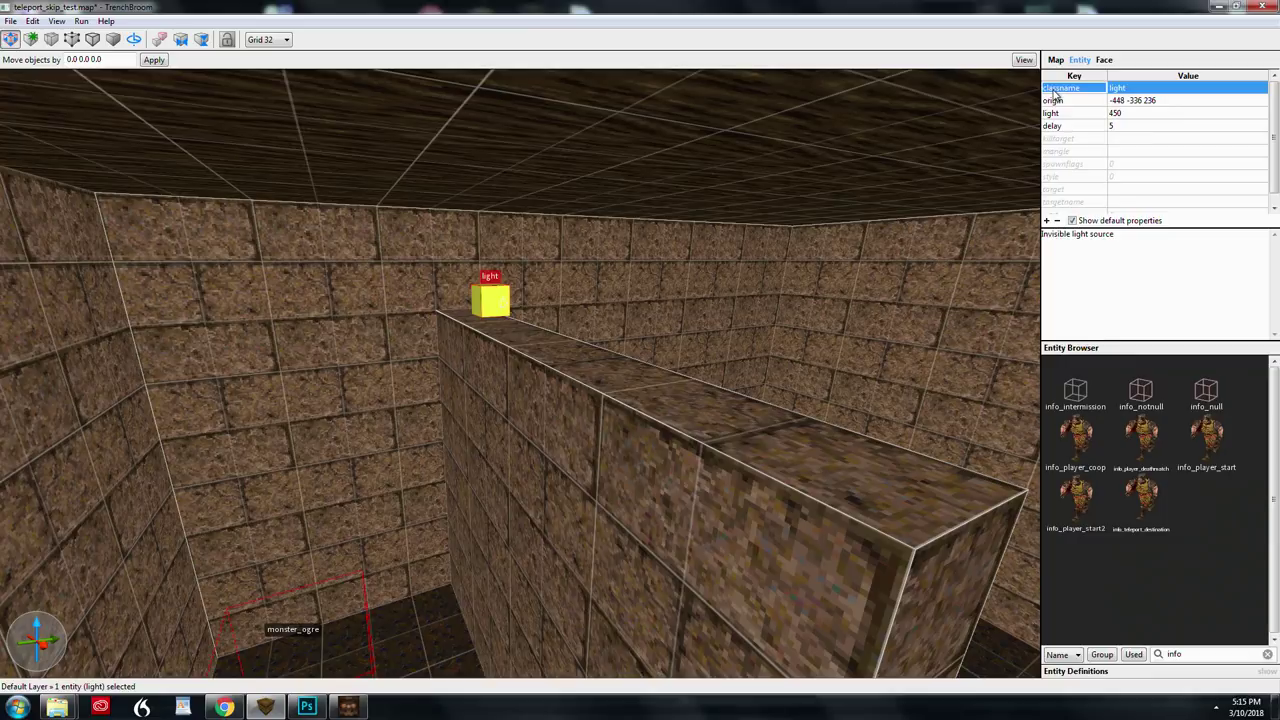
{"action": "key", "text": "ctrl+Return"}
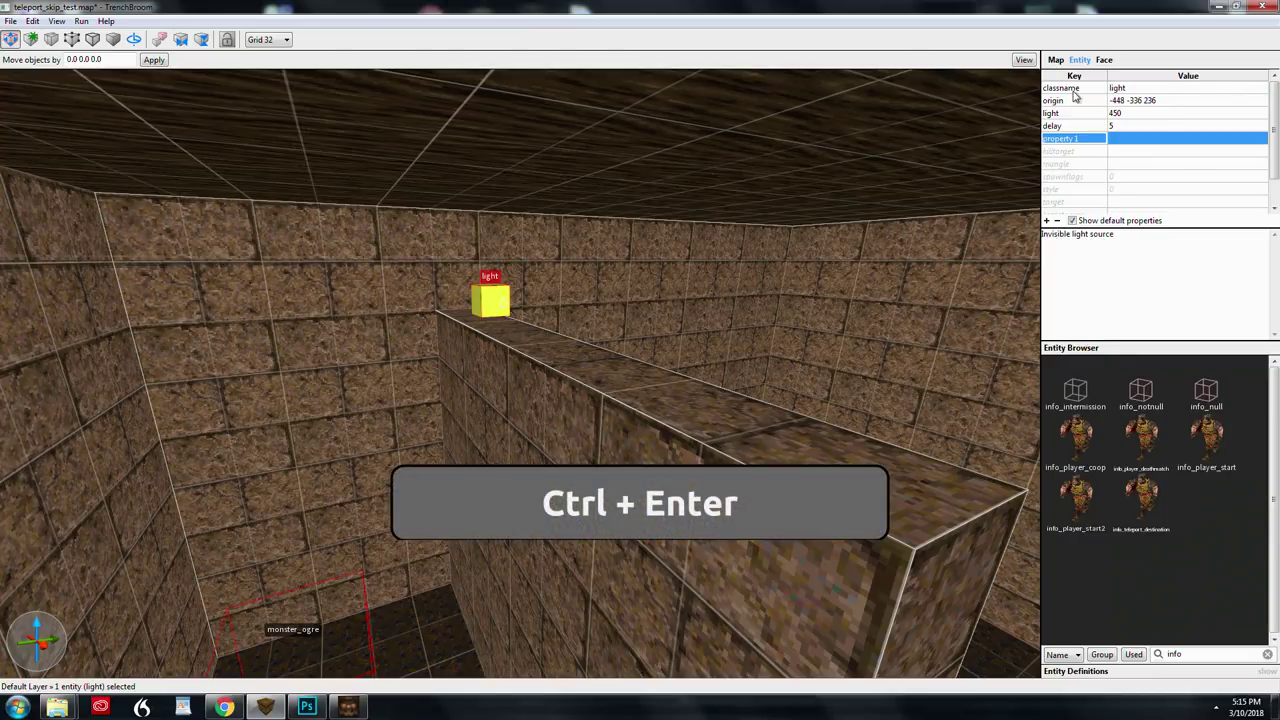
{"action": "key", "text": "BackSpace"}
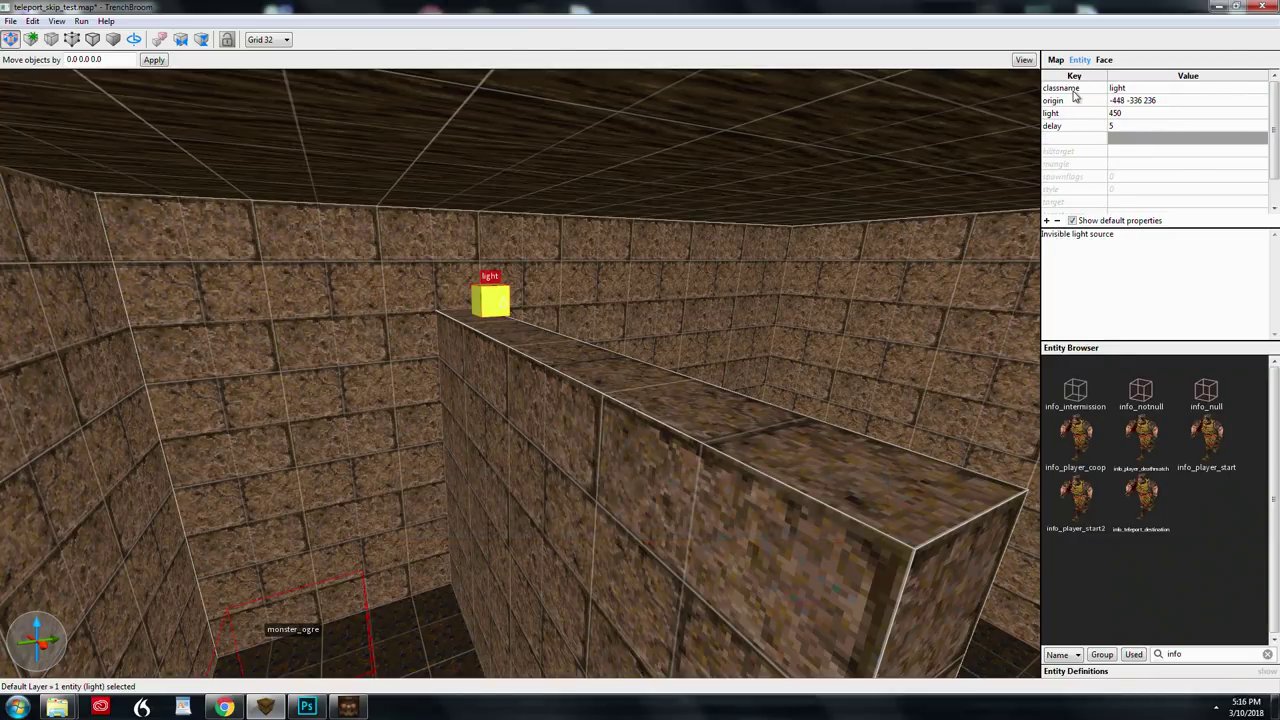
{"action": "type", "text": "_color"}
{"action": "key", "text": "Tab"}
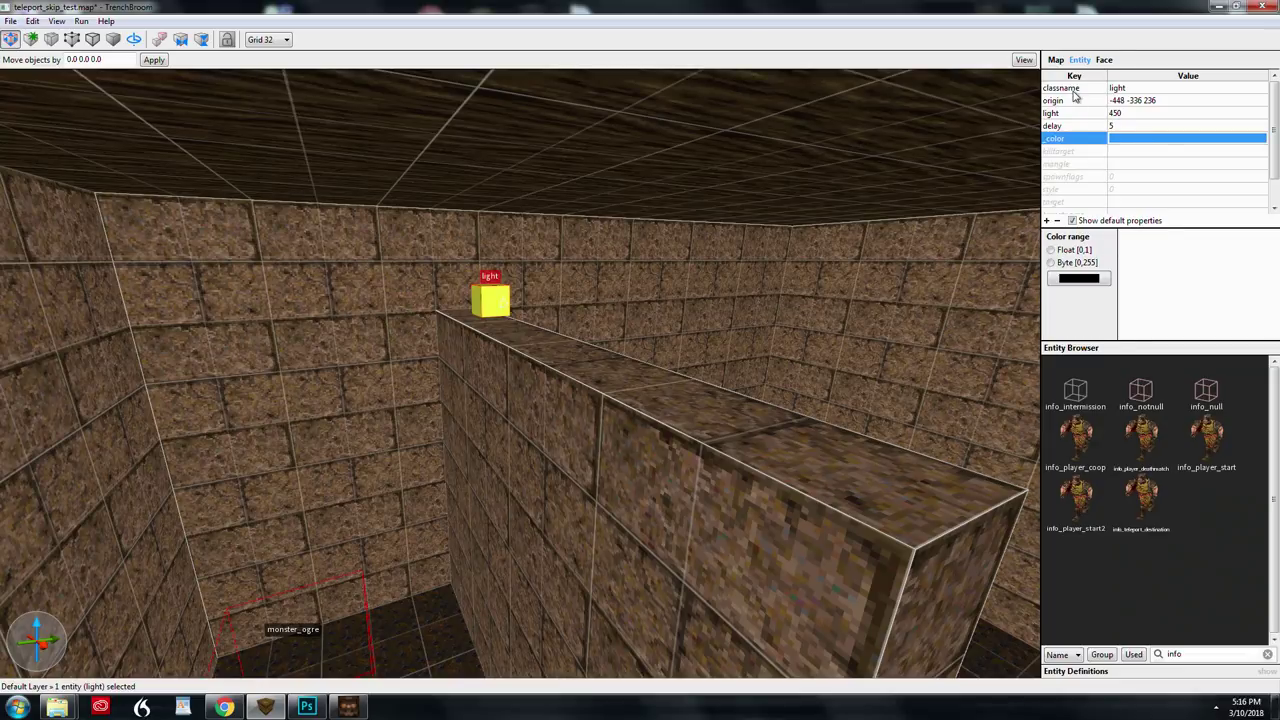
Set the light's _color to the pale green basic colour with RGB 168 255 168
{"action": "left_click", "coordinate": [1079, 278]}
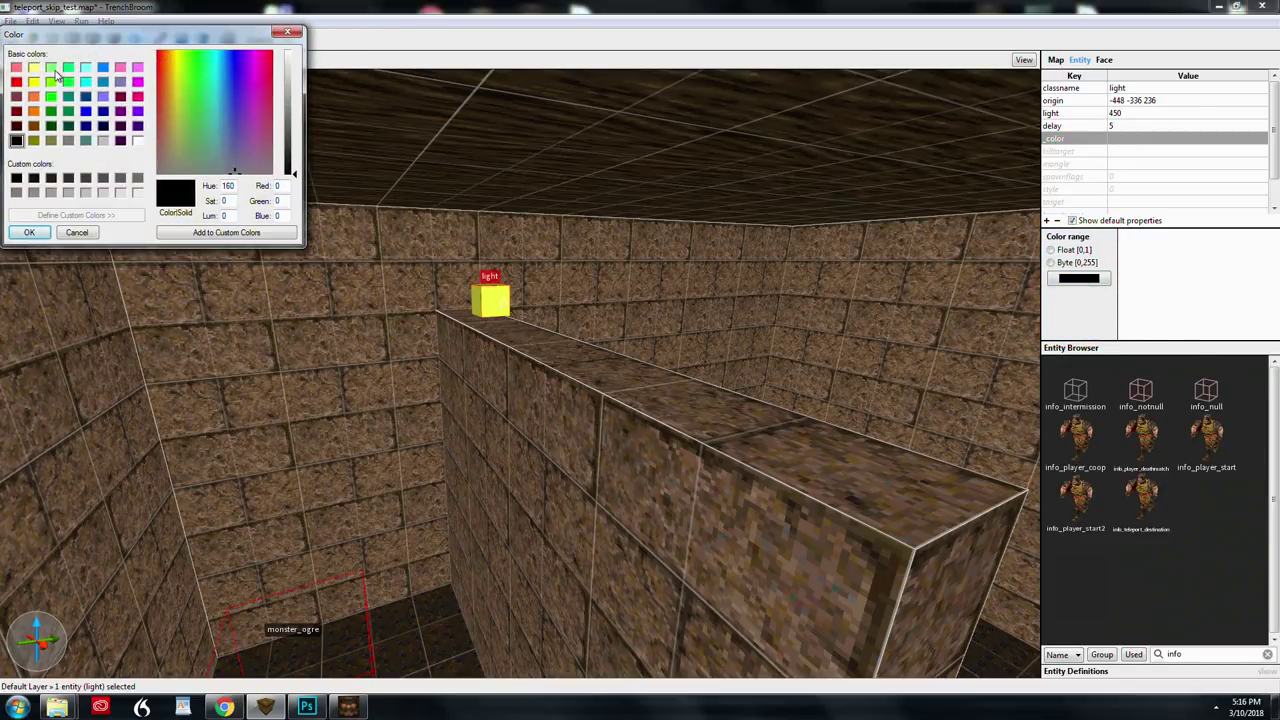
{"action": "left_click", "coordinate": [51, 68]}
{"action": "left_click", "coordinate": [296, 74]}
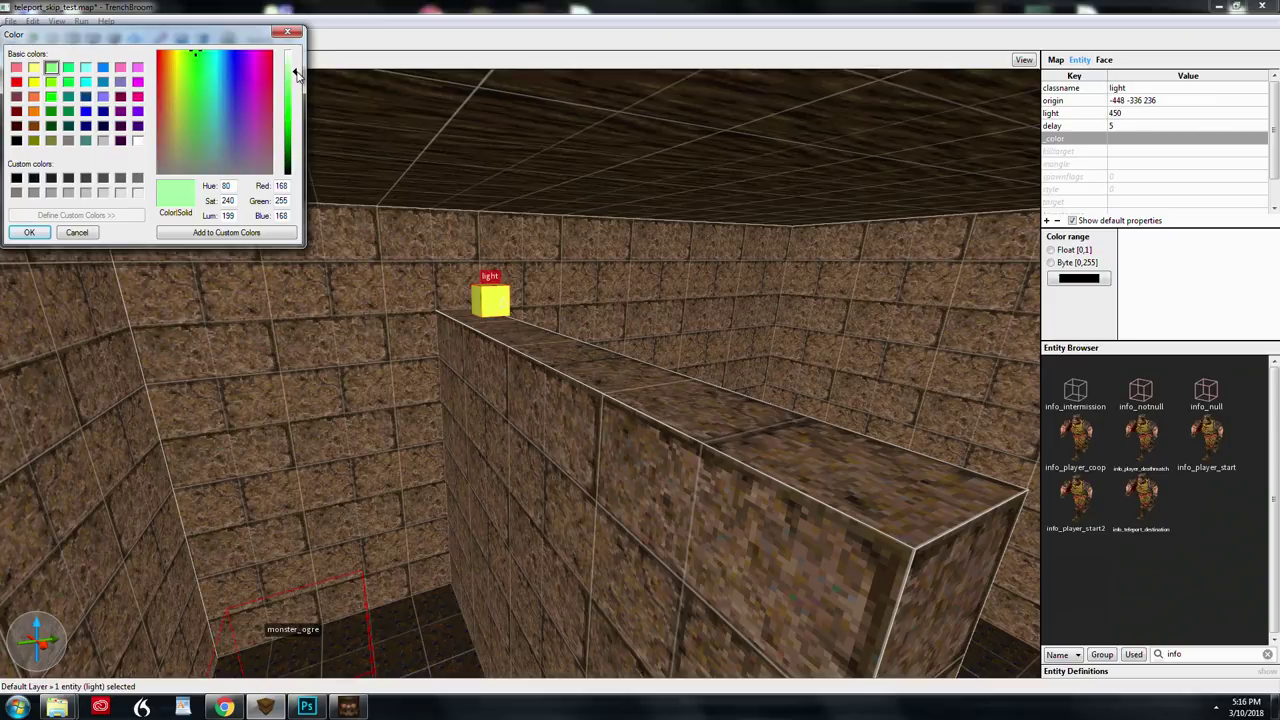
{"action": "left_click", "coordinate": [29, 232]}
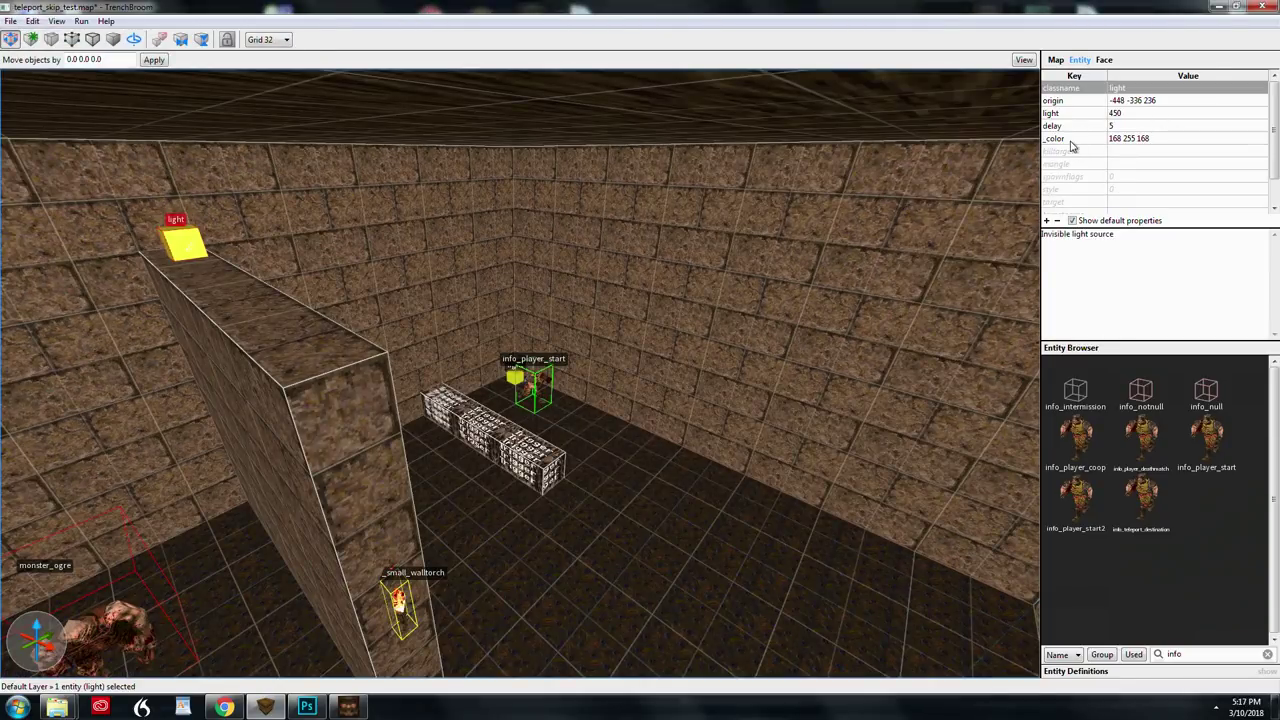
Delete the _color property from the selected light
{"action": "left_click", "coordinate": [1071, 139]}
{"action": "key", "text": "Delete"}
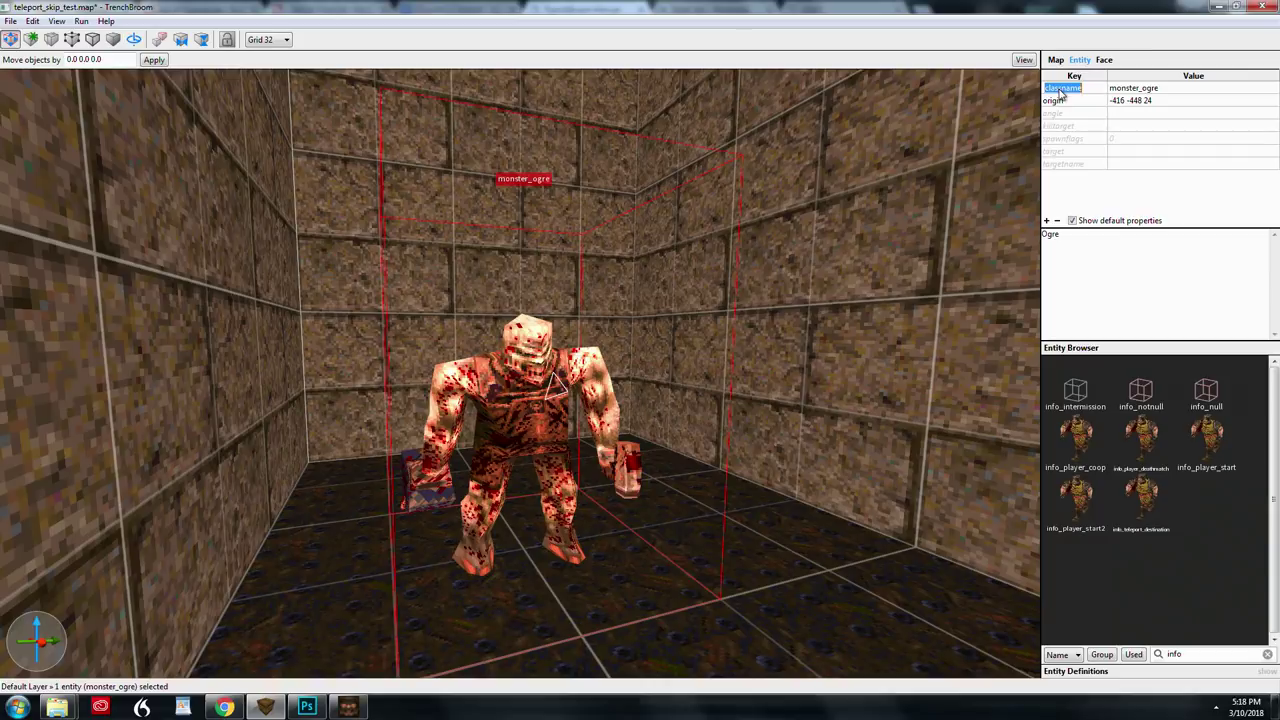
Step forward through the selected ogre's property cells from classname, and back again to classname
{"action": "key", "text": "Tab"}
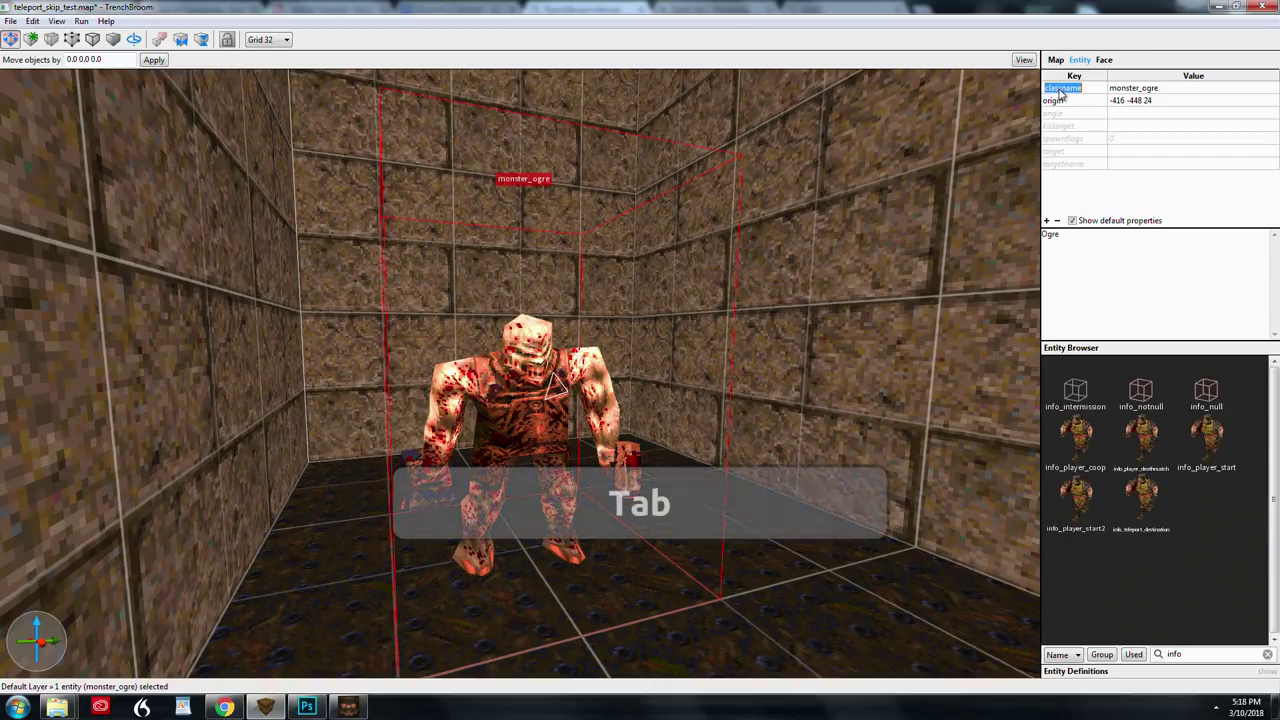
{"action": "key", "text": "Tab"}
{"action": "key", "text": "Tab"}
{"action": "key", "text": "Tab"}
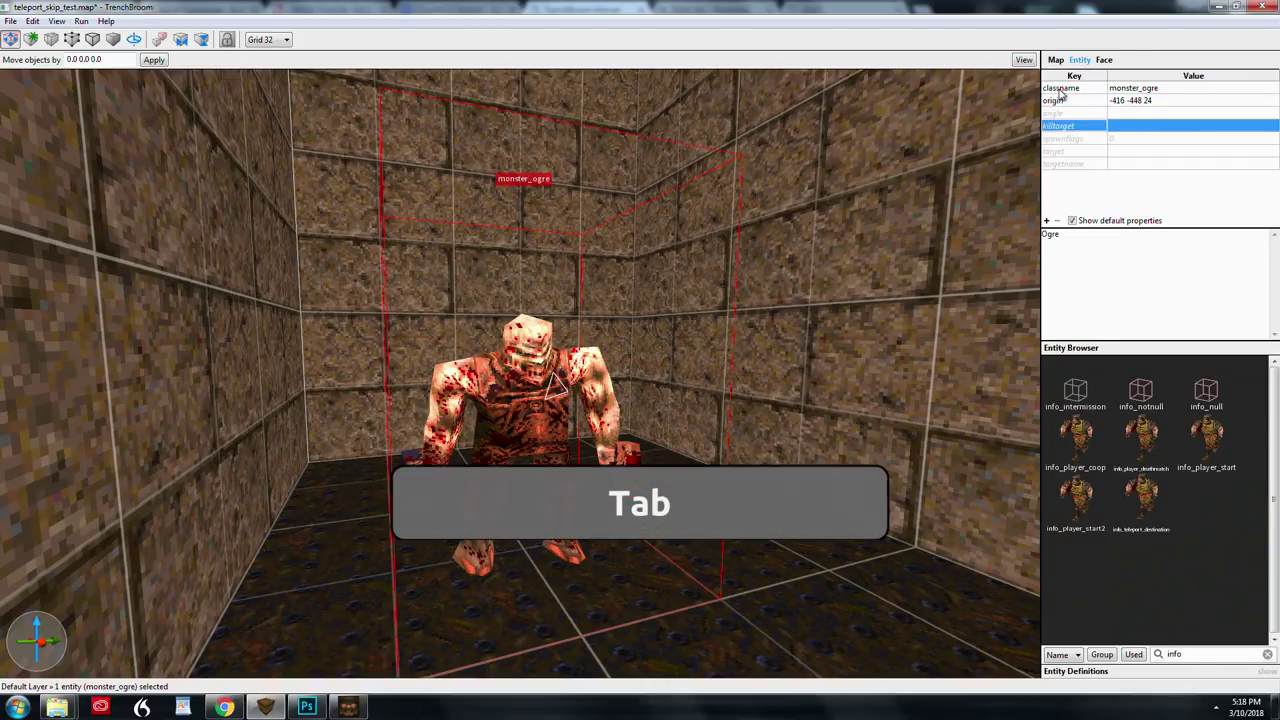
{"action": "key", "text": "shift+Tab"}
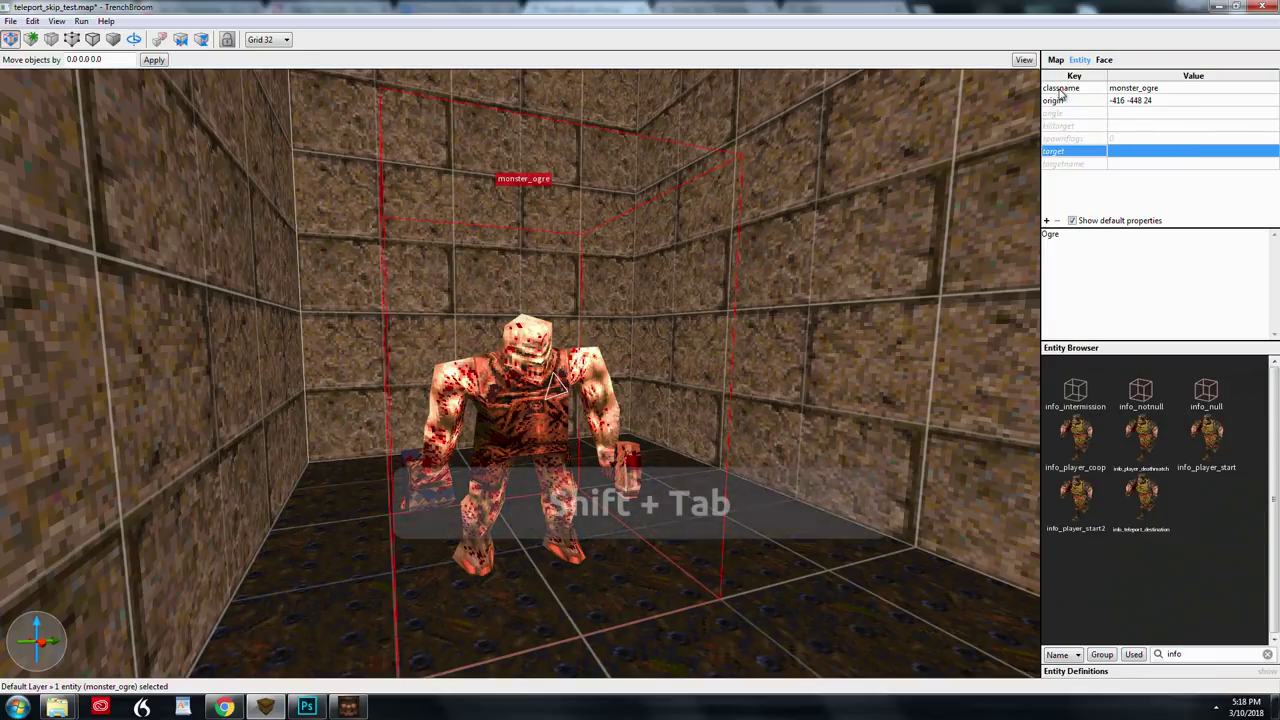
{"action": "key", "text": "shift+Tab"}
{"action": "key", "text": "shift+Tab"}
{"action": "key", "text": "shift+Tab"}
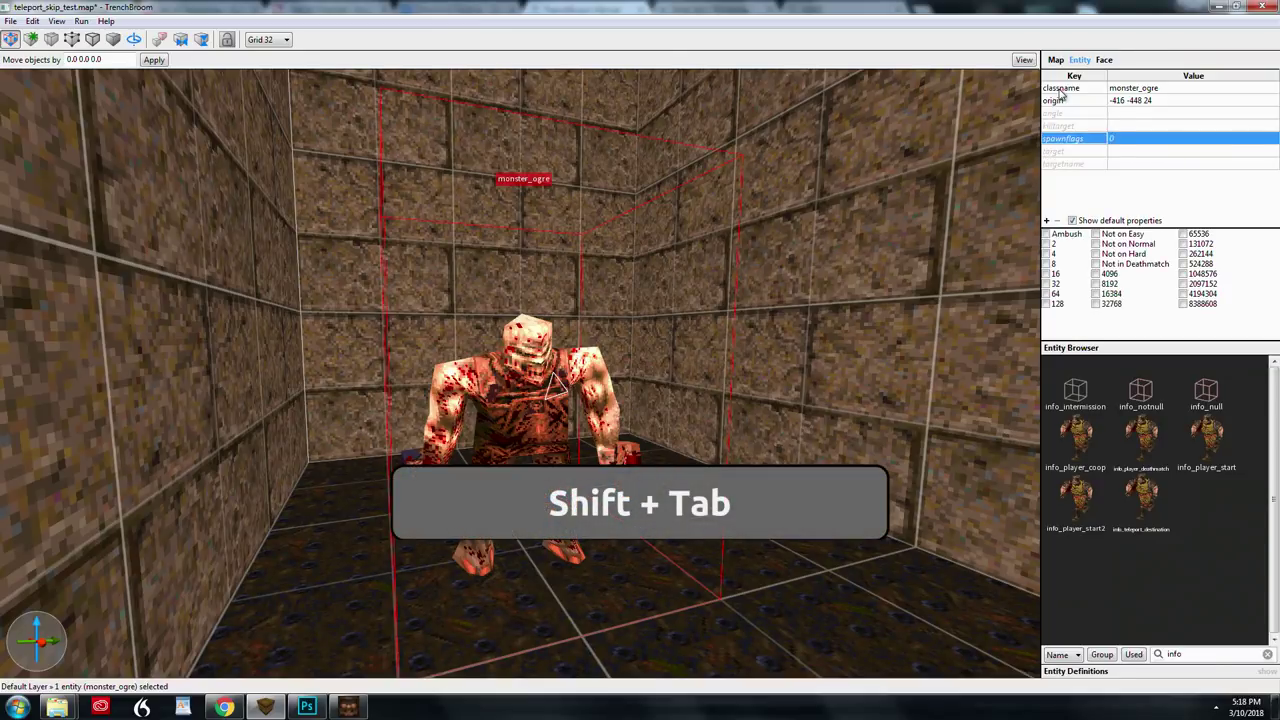
{"action": "key", "text": "shift+Tab"}
{"action": "key", "text": "shift+Tab"}
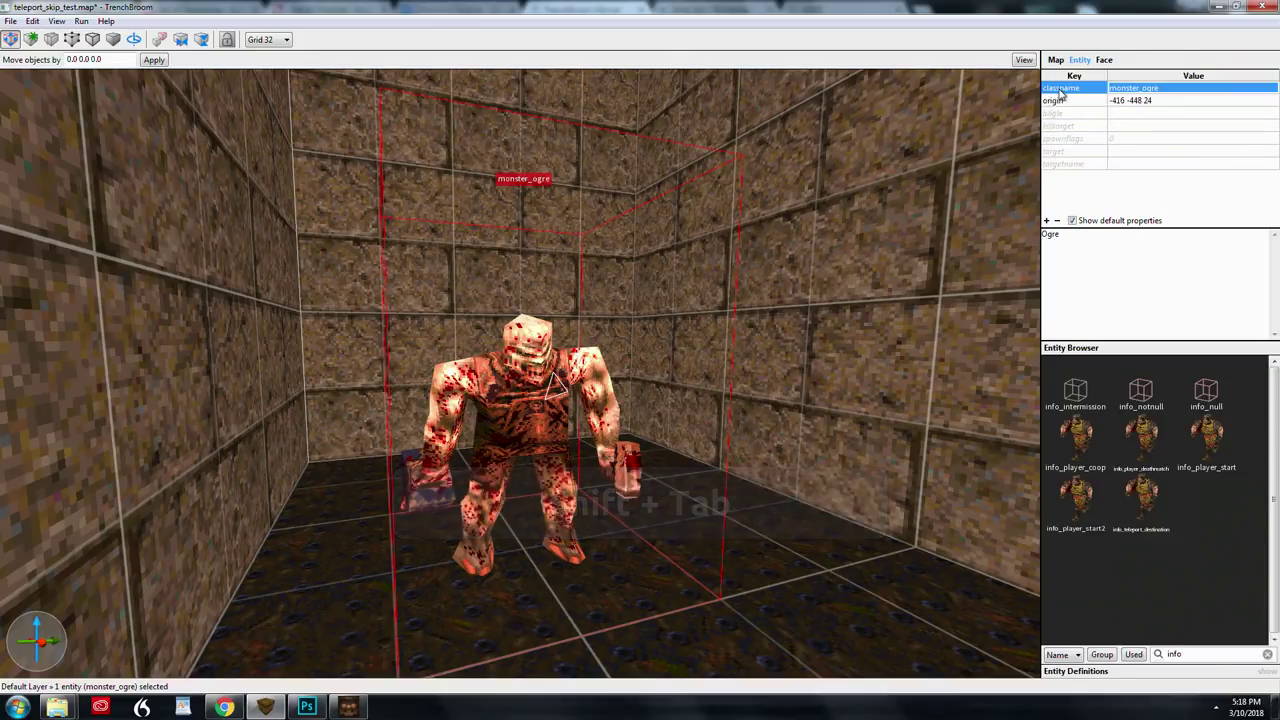
Open the ogre's property cells one after another down the table, first in the value column and again in the key column
{"action": "key", "text": "KP_Enter"}
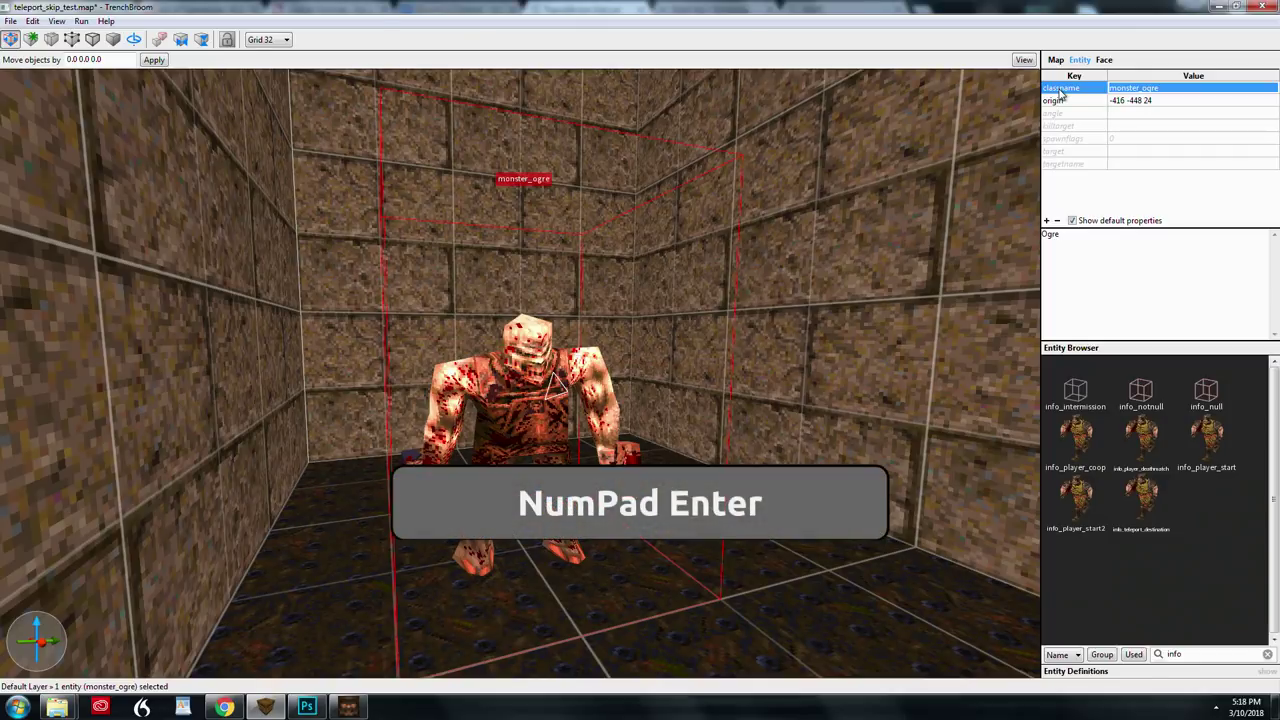
{"action": "key", "text": "KP_Enter"}
{"action": "key", "text": "KP_Enter"}
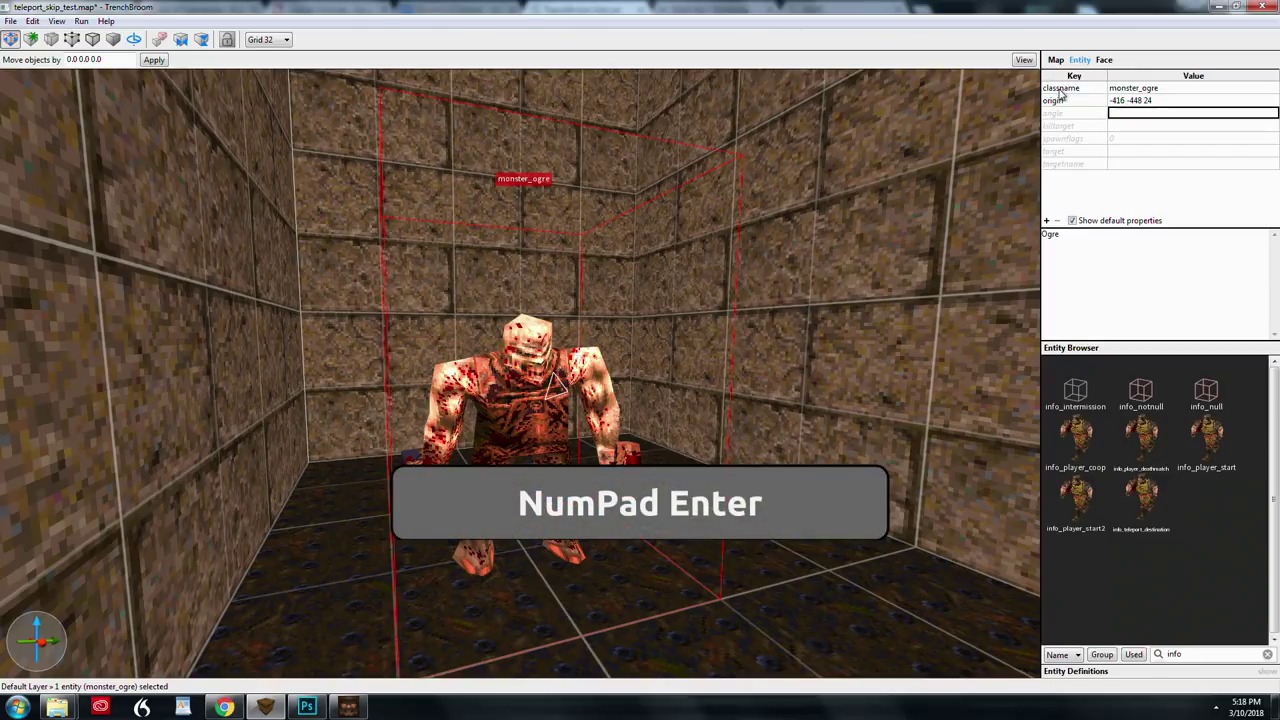
{"action": "key", "text": "Tab"}
{"action": "key", "text": "Tab"}
{"action": "key", "text": "Tab"}
{"action": "key", "text": "Tab"}
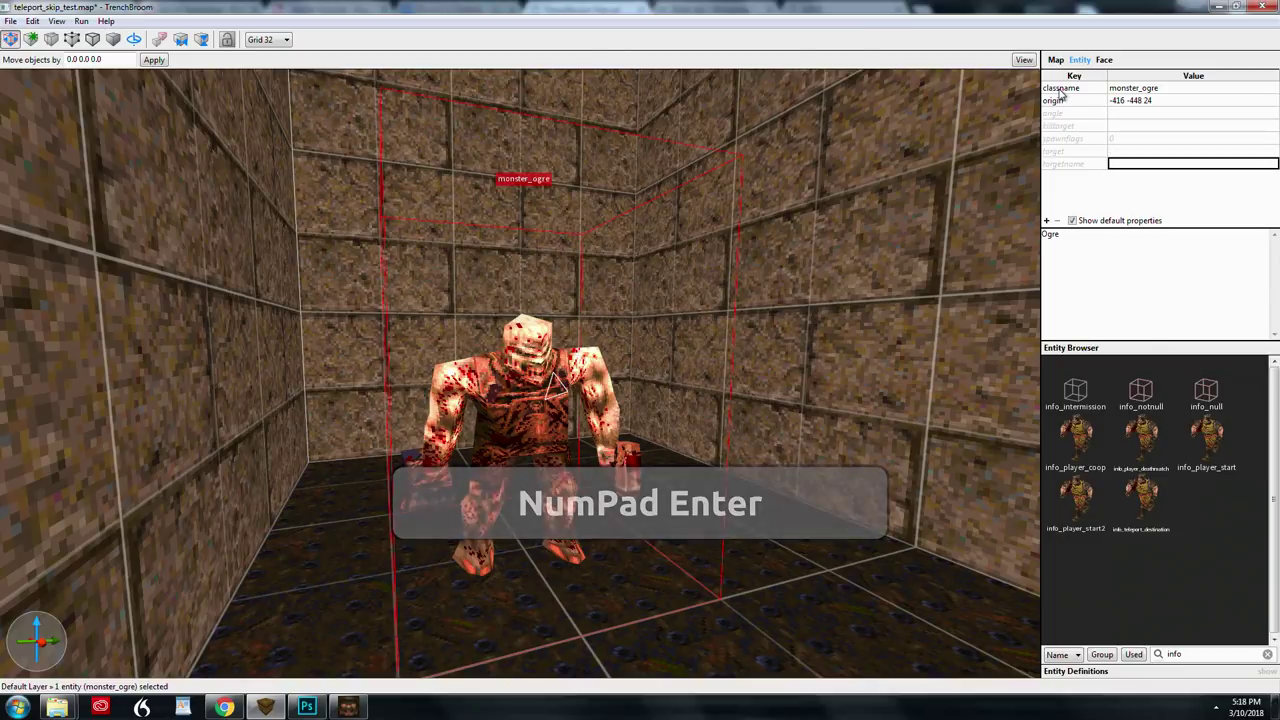
{"action": "left_click", "coordinate": [1059, 90]}
{"action": "key", "text": "KP_Enter"}
{"action": "key", "text": "KP_Enter"}
{"action": "key", "text": "KP_Enter"}
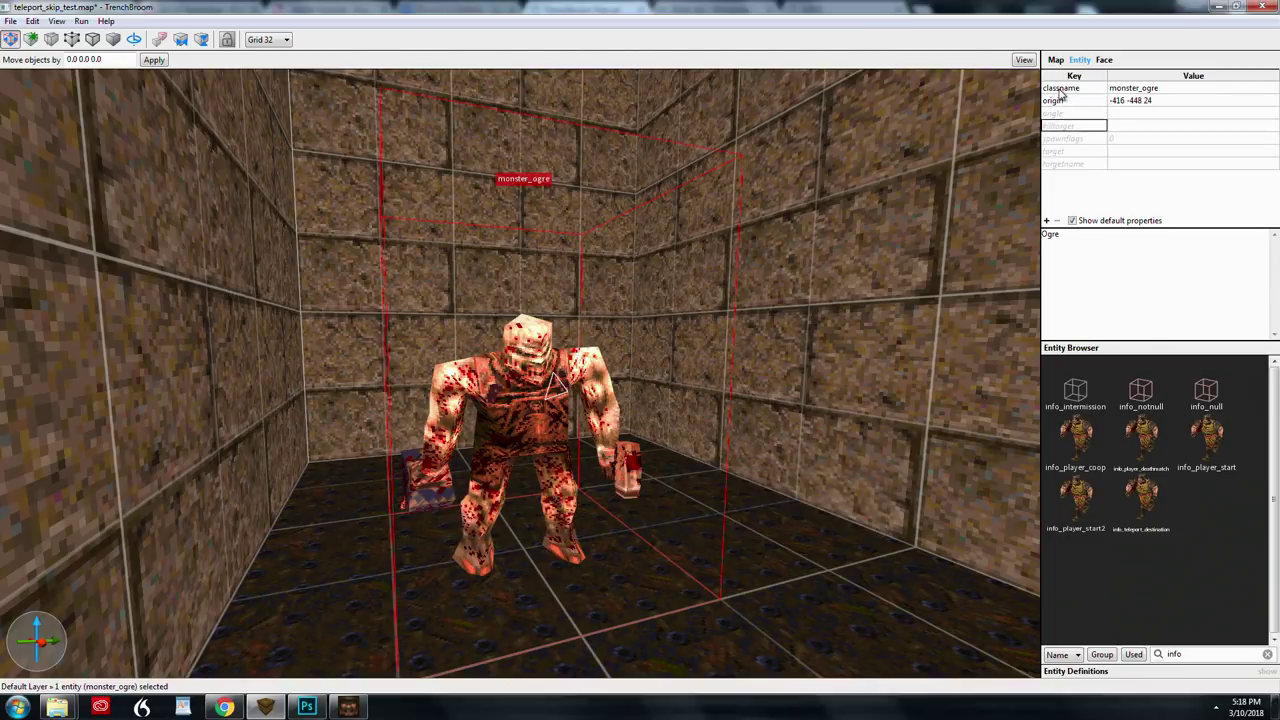
{"action": "key", "text": "Tab"}
{"action": "key", "text": "Tab"}
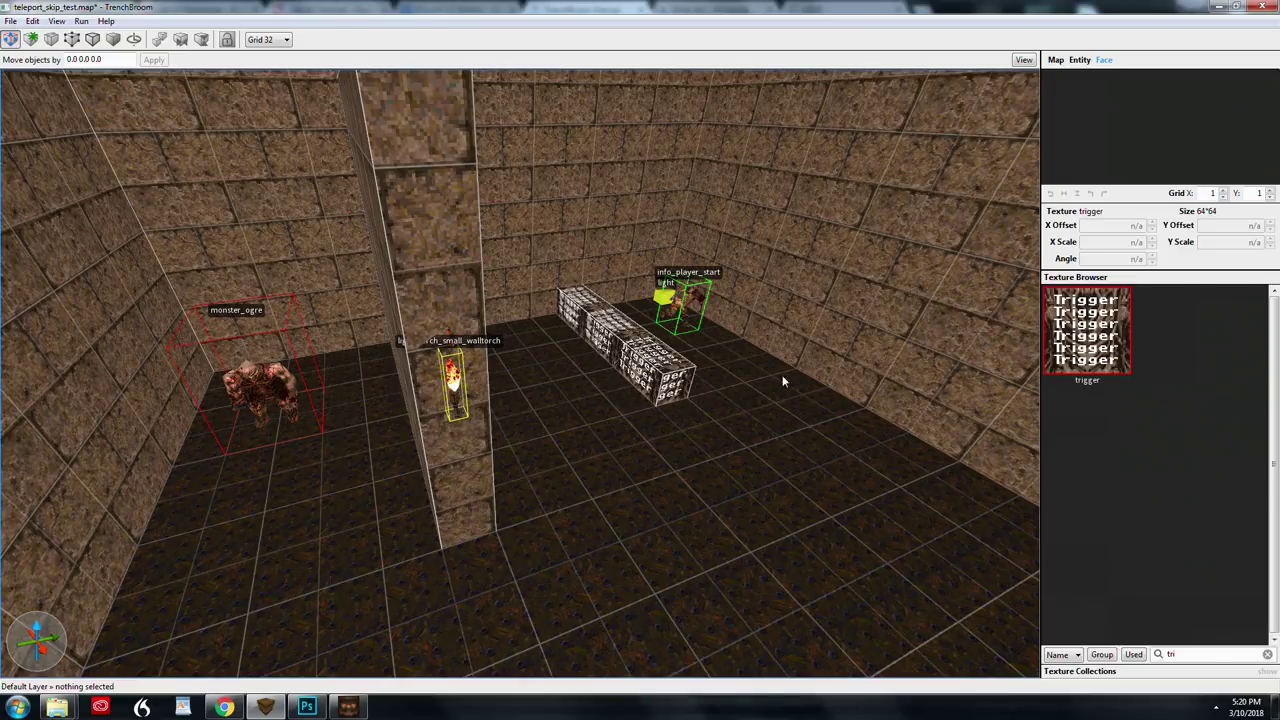
Turn the trigger-textured brush near the player start into a trigger_once brush entity and deselect it
{"action": "right_click_drag", "start_coordinate": [831, 426], "coordinate": [827, 424]}
{"action": "key", "text": "w"}
{"action": "key", "text": "d"}
{"action": "key", "text": "w"}
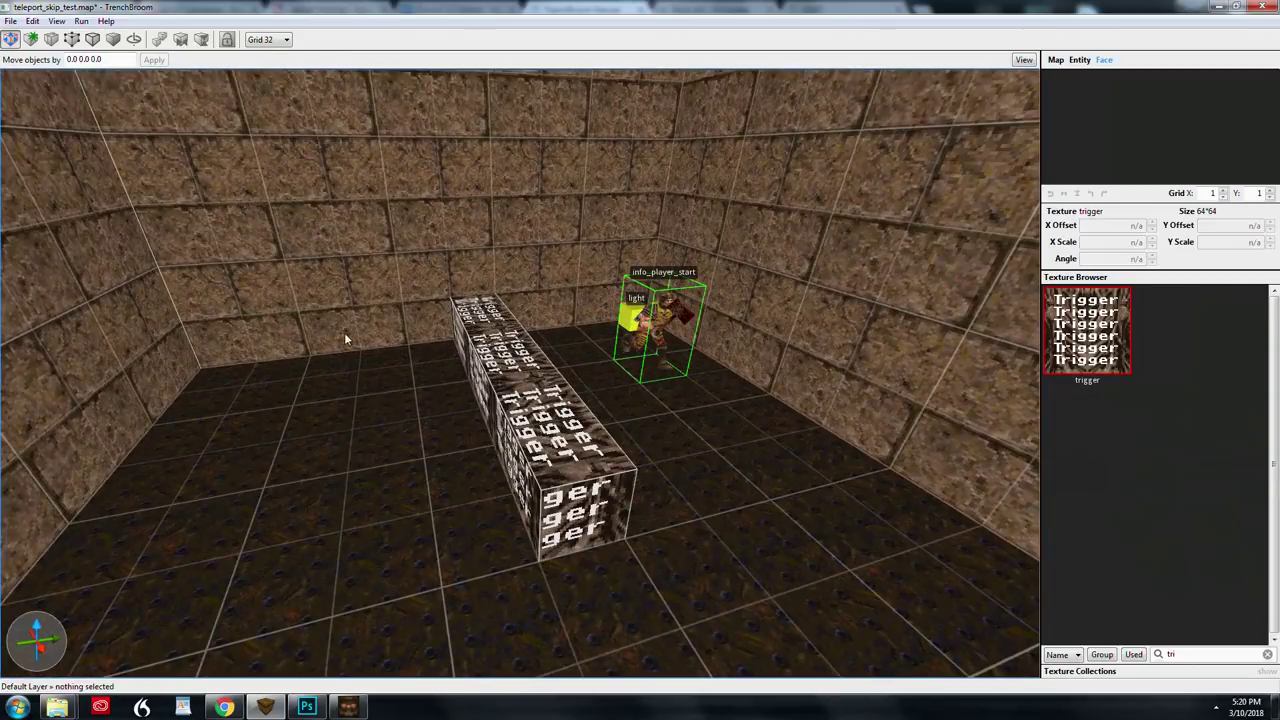
{"action": "left_click", "coordinate": [531, 368]}
{"action": "right_click", "coordinate": [531, 368]}
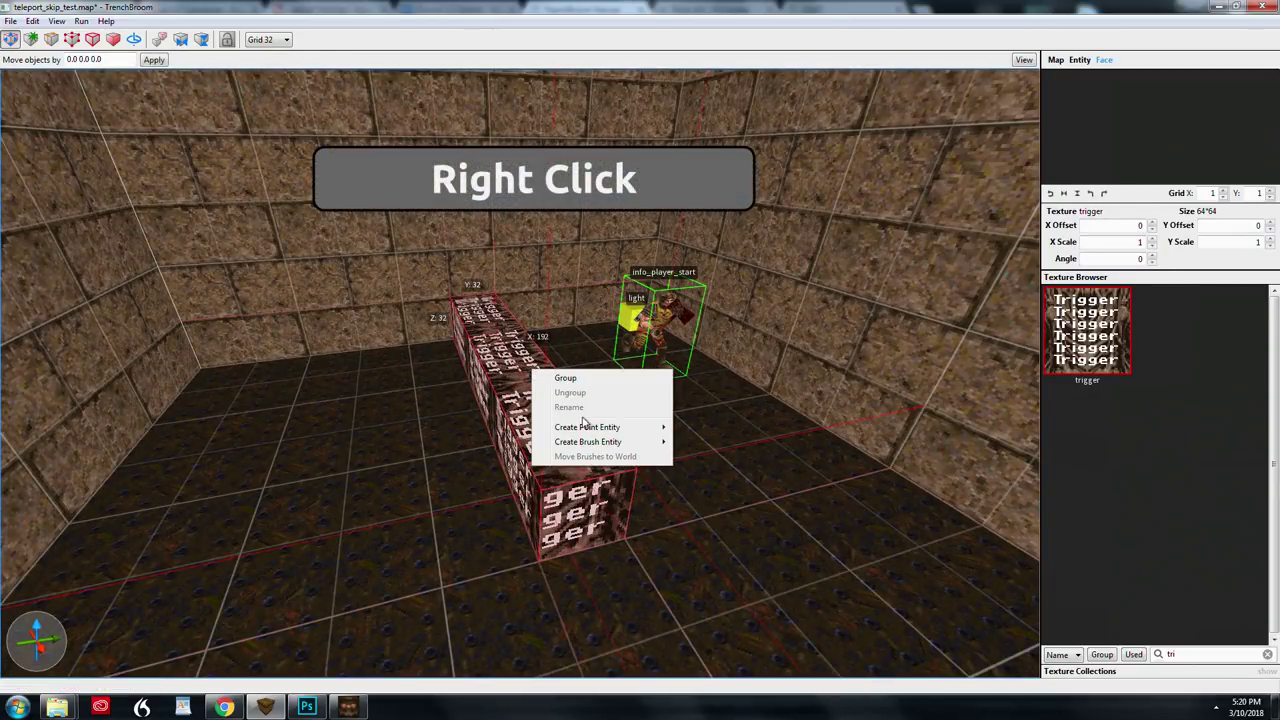
{"action": "mouse_move", "coordinate": [648, 433]}
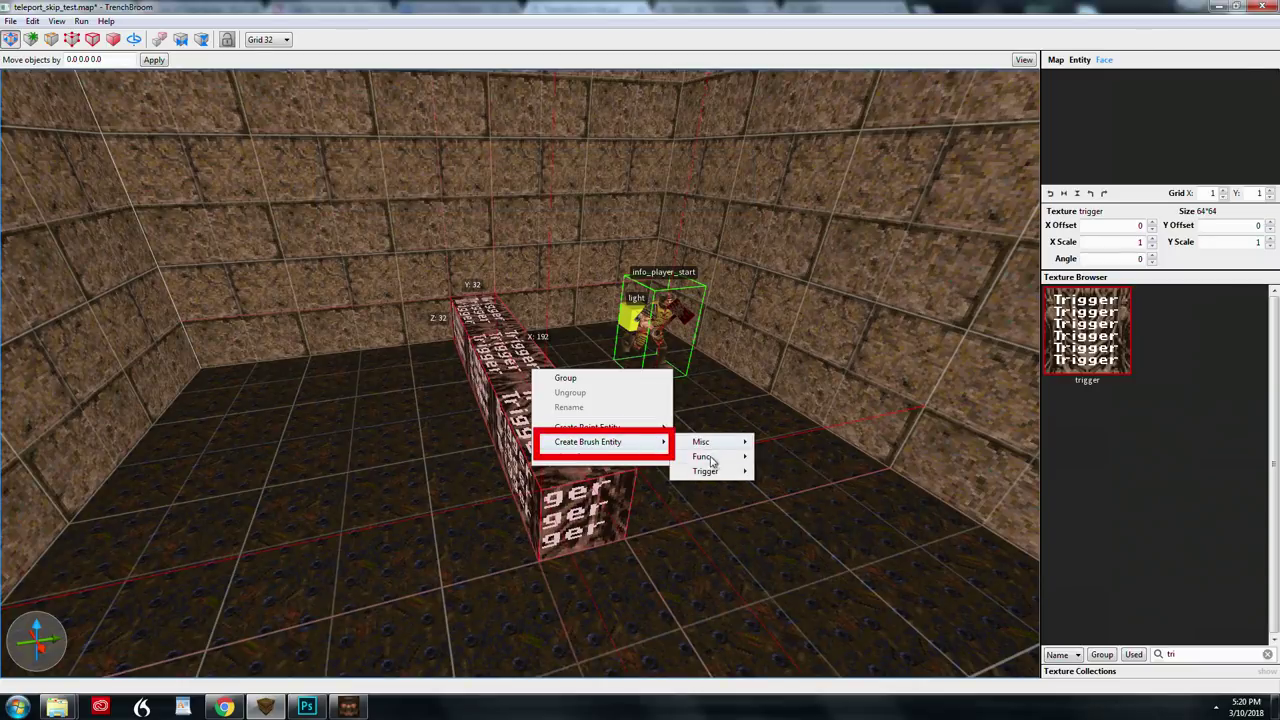
{"action": "mouse_move", "coordinate": [705, 471]}
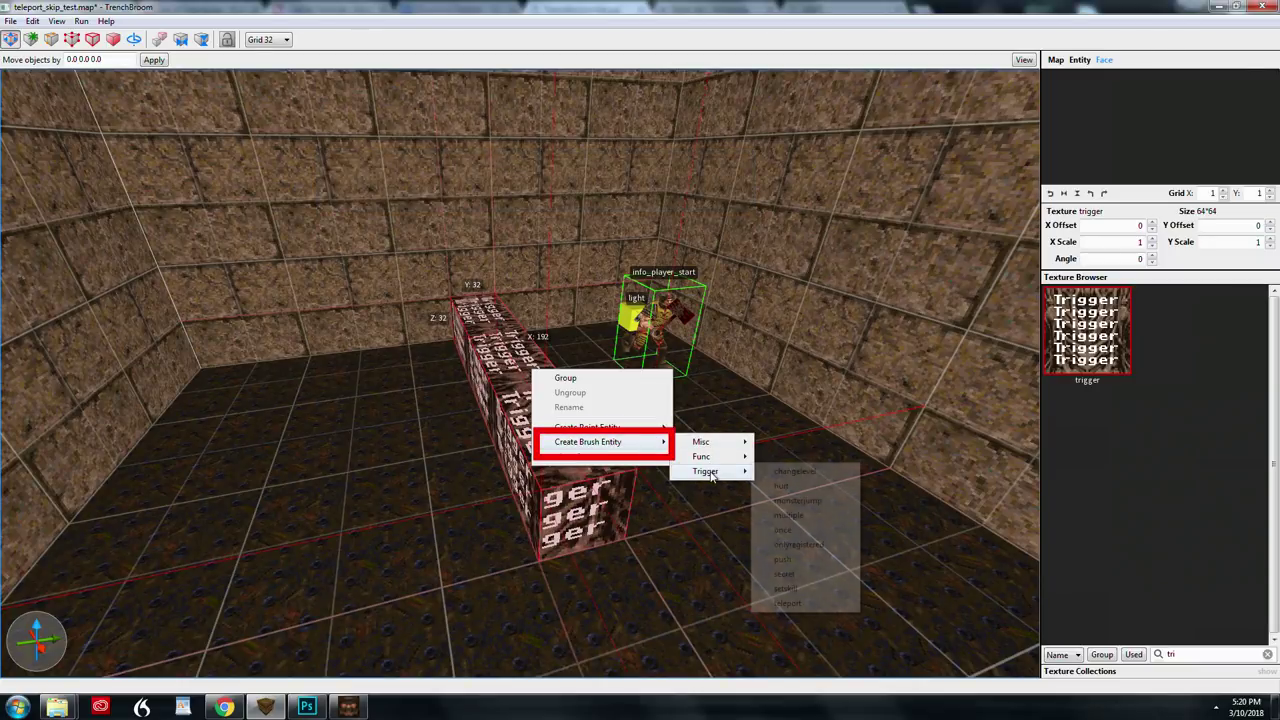
{"action": "left_click", "coordinate": [795, 532]}
{"action": "right_click_drag", "start_coordinate": [768, 498], "coordinate": [744, 481]}
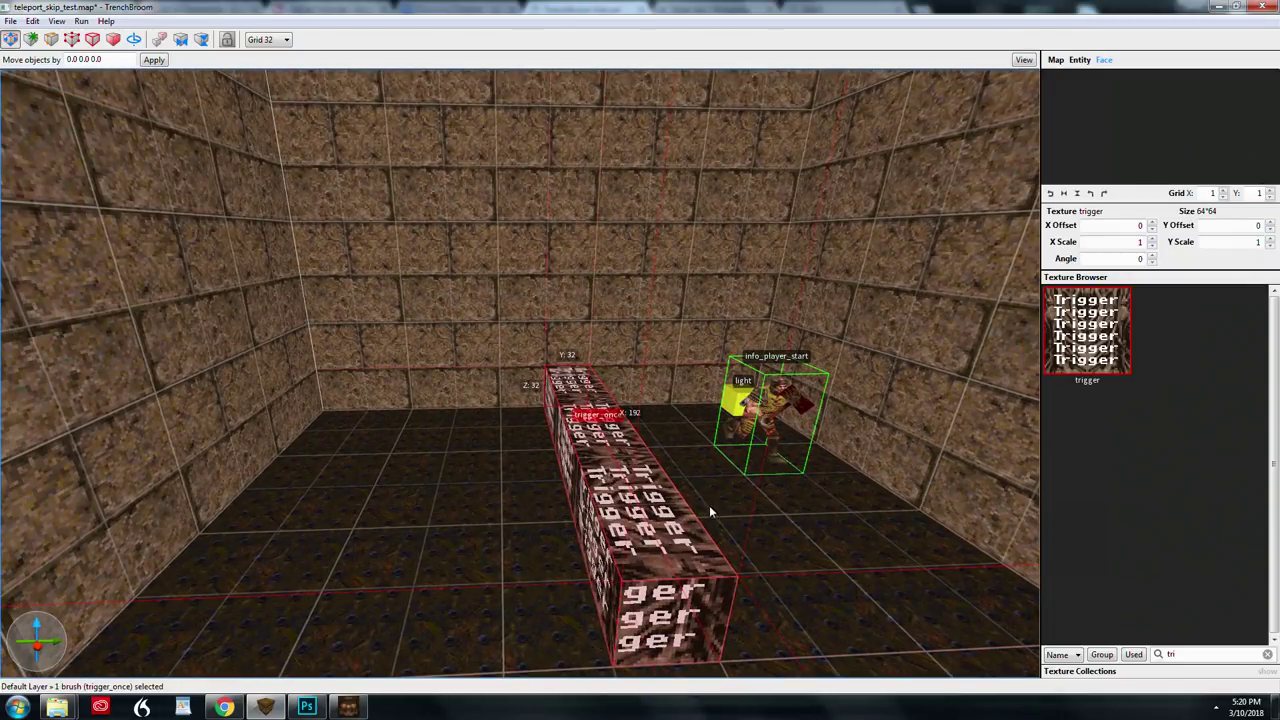
{"action": "mouse_move", "coordinate": [622, 428]}
{"action": "right_mouse_down"}
{"action": "mouse_move", "coordinate": [727, 523]}
{"action": "mouse_move", "coordinate": [757, 514]}
{"action": "mouse_move", "coordinate": [589, 452]}
{"action": "right_mouse_up"}
{"action": "scroll", "coordinate": [725, 518], "scroll_direction": "down", "scroll_amount": 8}
{"action": "key", "text": "Escape"}
{"action": "scroll", "coordinate": [723, 518], "scroll_direction": "up", "scroll_amount": 1}
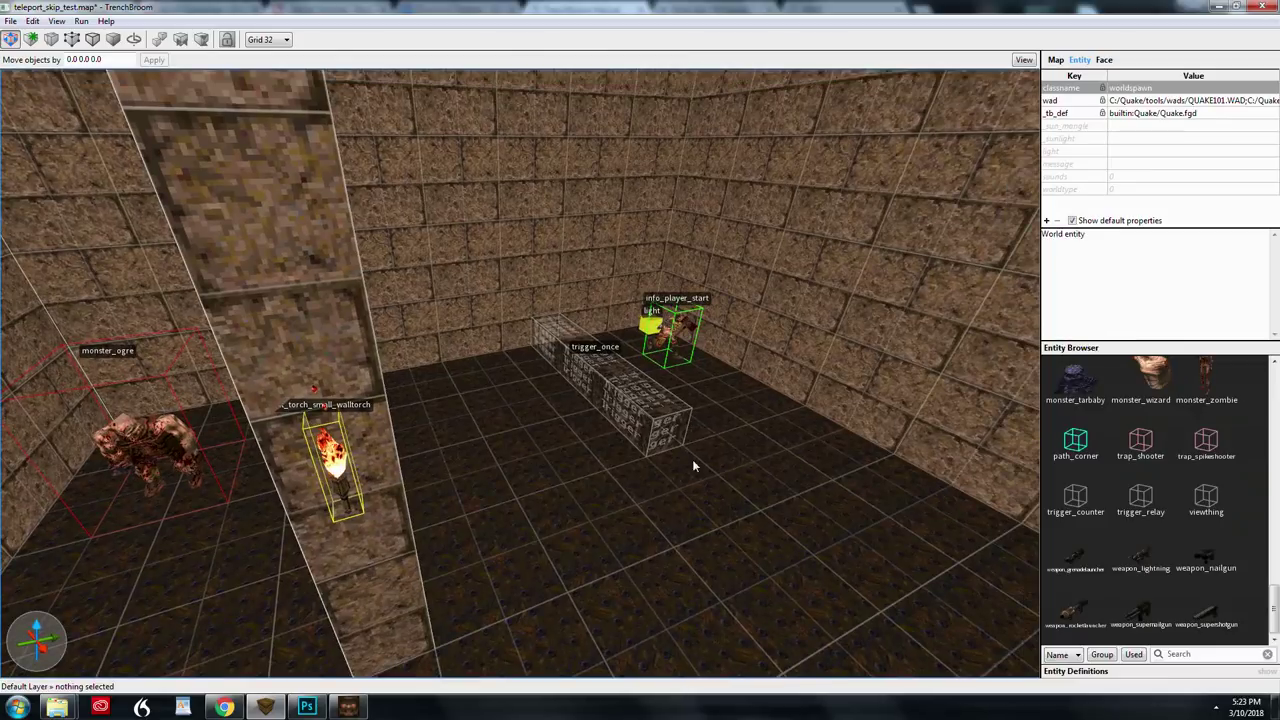
Select the trigger_once brush and move it back to the world as an ordinary brush
{"action": "left_click", "coordinate": [621, 393]}
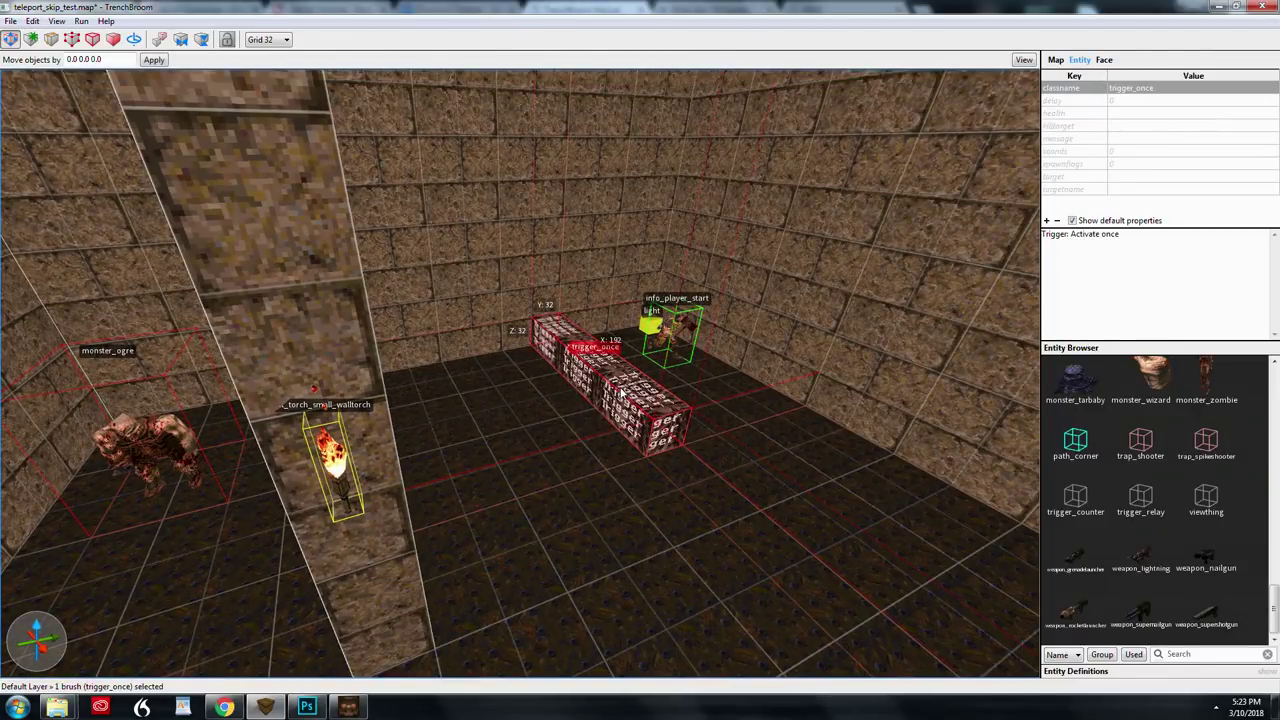
{"action": "right_click", "coordinate": [621, 393]}
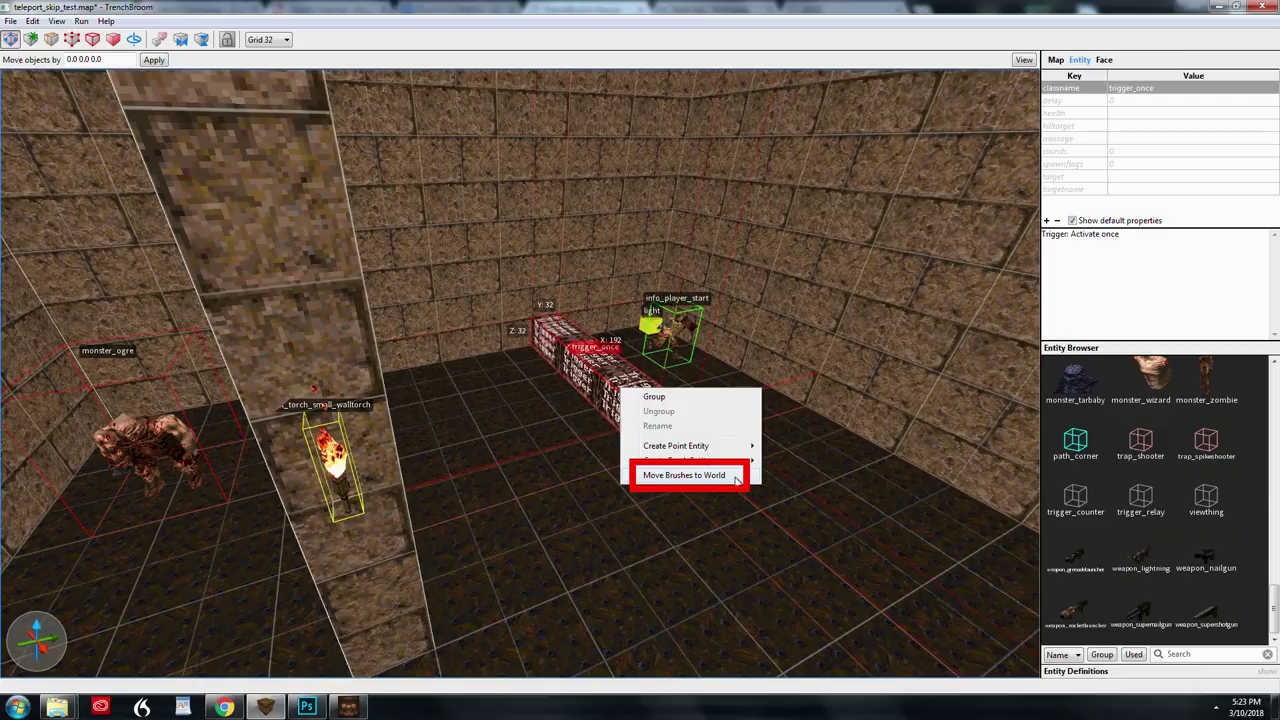
{"action": "left_click", "coordinate": [690, 475]}
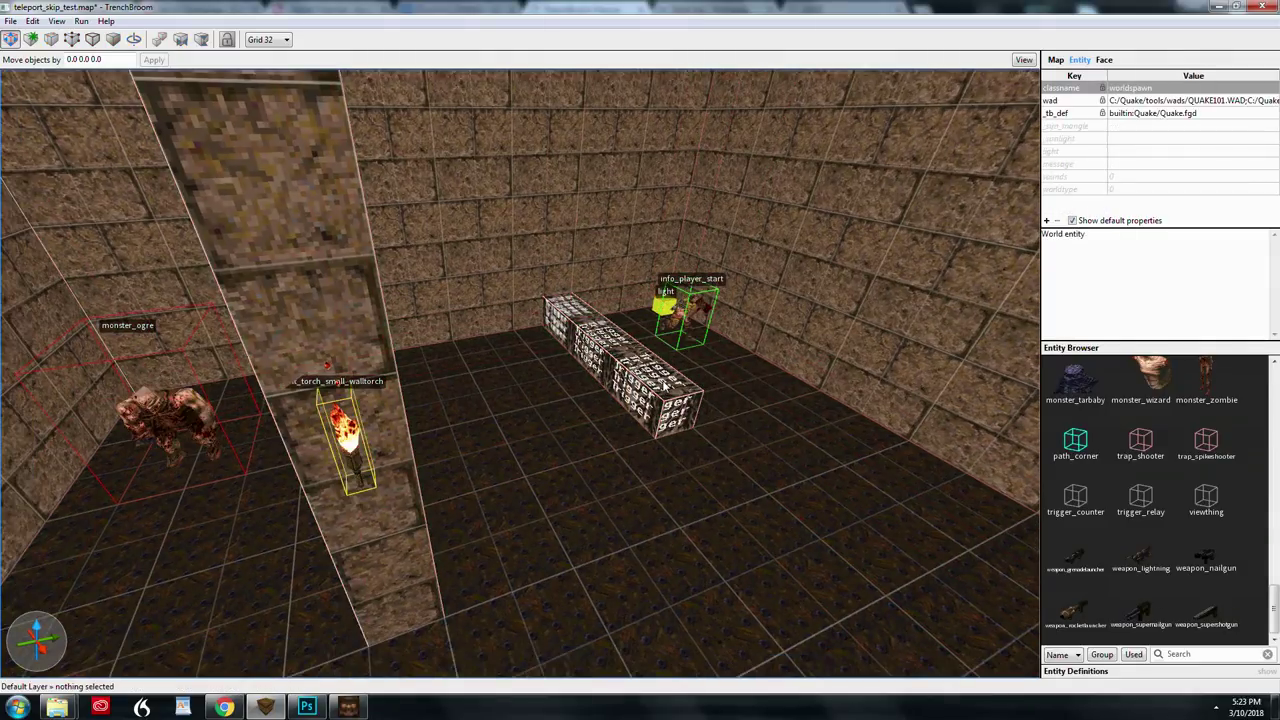
Make the trigger-textured world brush a trigger_once brush entity again and clear the selection
{"action": "left_click", "coordinate": [662, 386]}
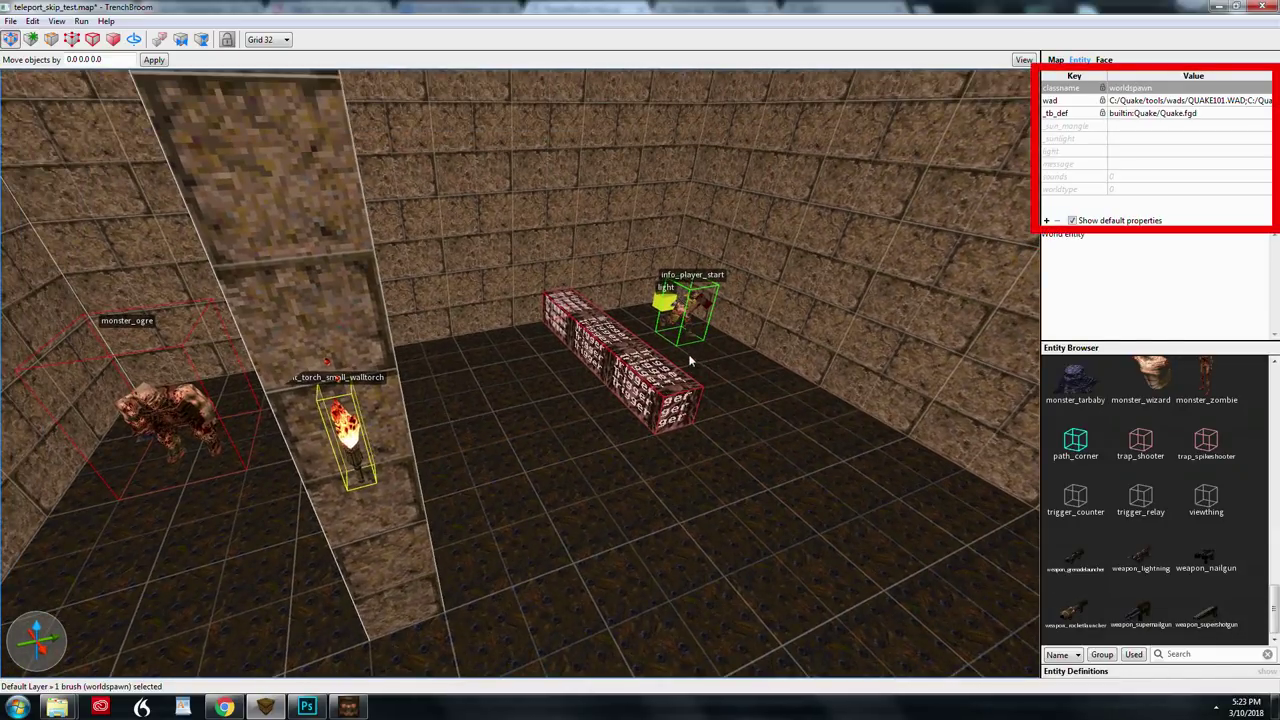
{"action": "right_click", "coordinate": [658, 374]}
{"action": "mouse_move", "coordinate": [740, 445]}
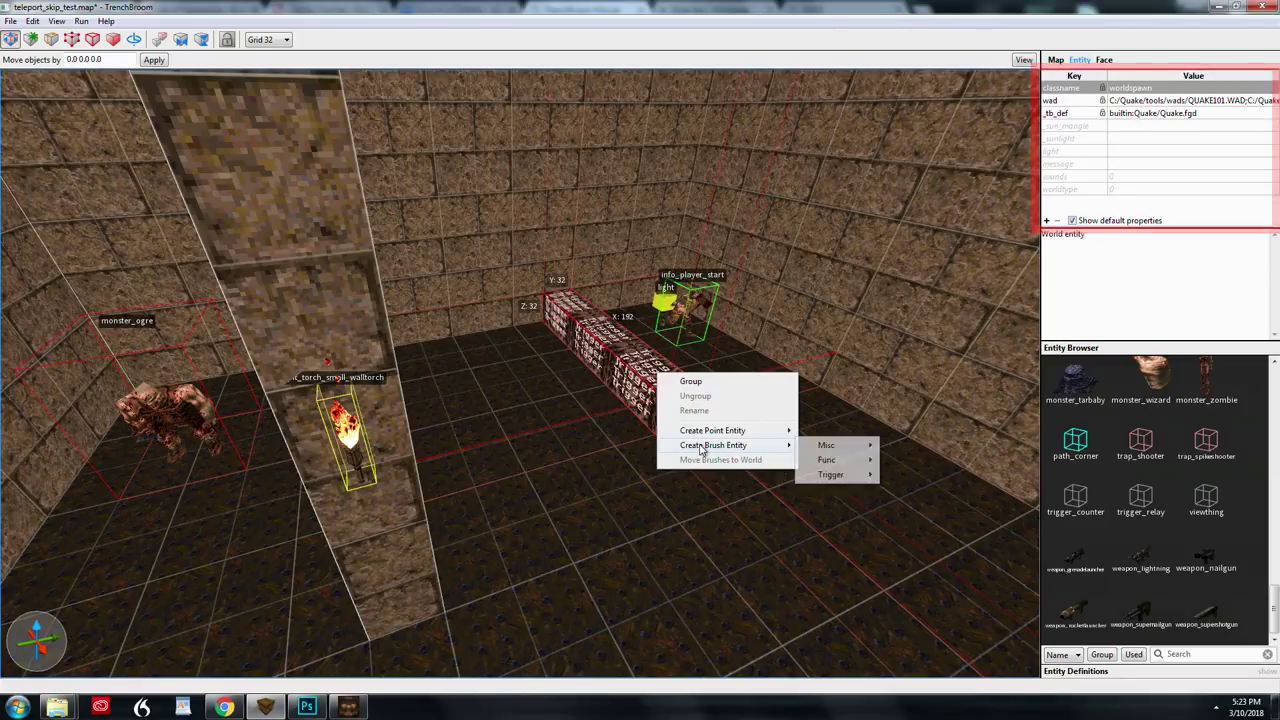
{"action": "mouse_move", "coordinate": [830, 475]}
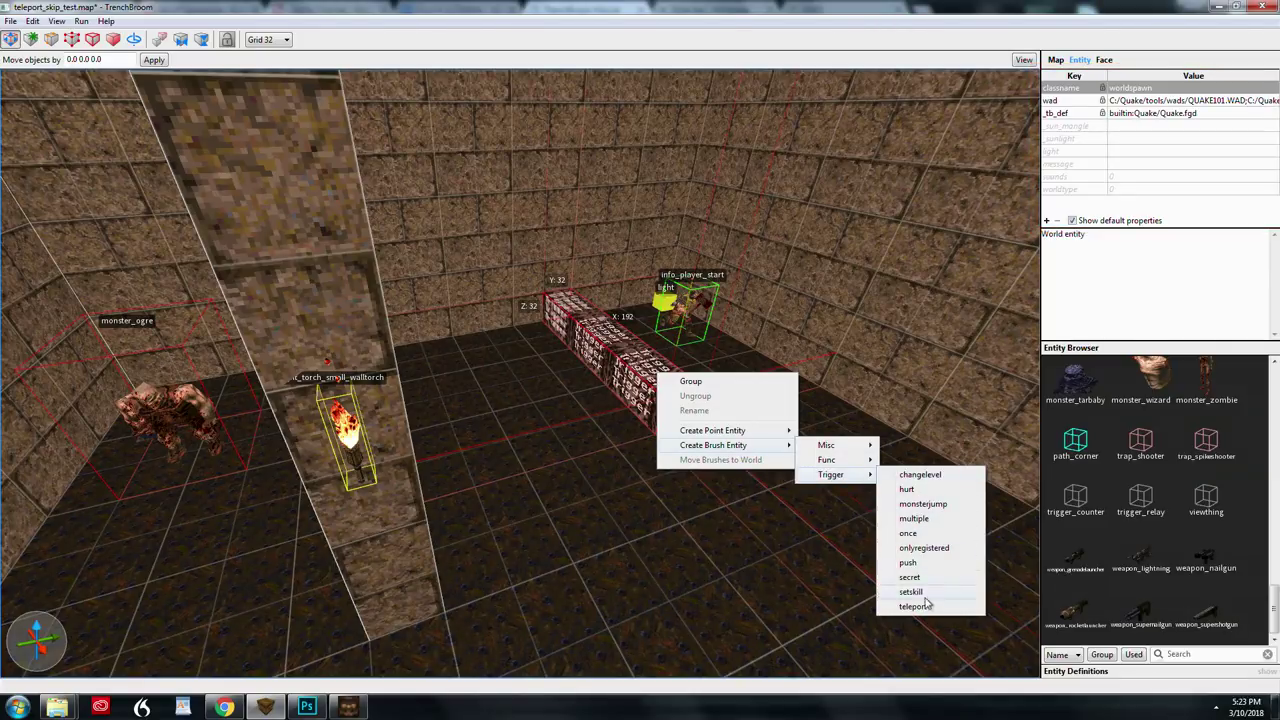
{"action": "left_click", "coordinate": [908, 533]}
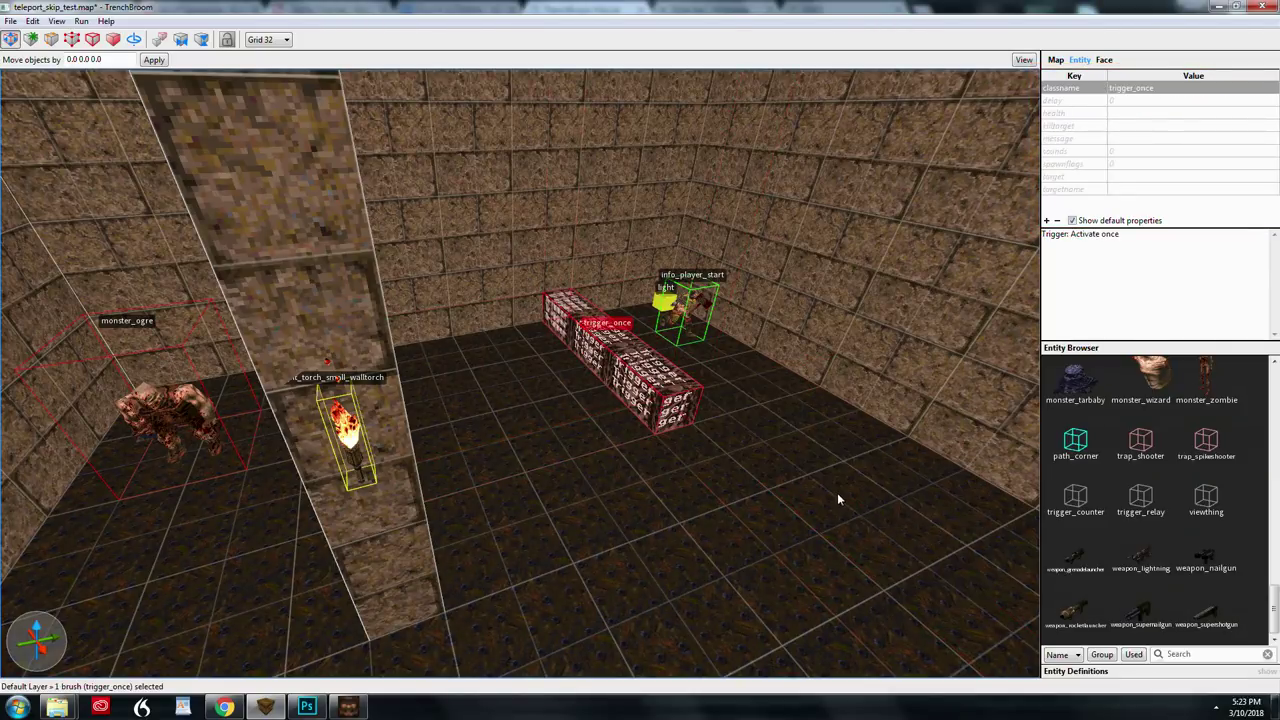
{"action": "scroll", "coordinate": [834, 485], "scroll_direction": "down", "scroll_amount": 5}
{"action": "key", "text": "Escape"}
{"action": "scroll", "coordinate": [699, 476], "scroll_direction": "up", "scroll_amount": 4}
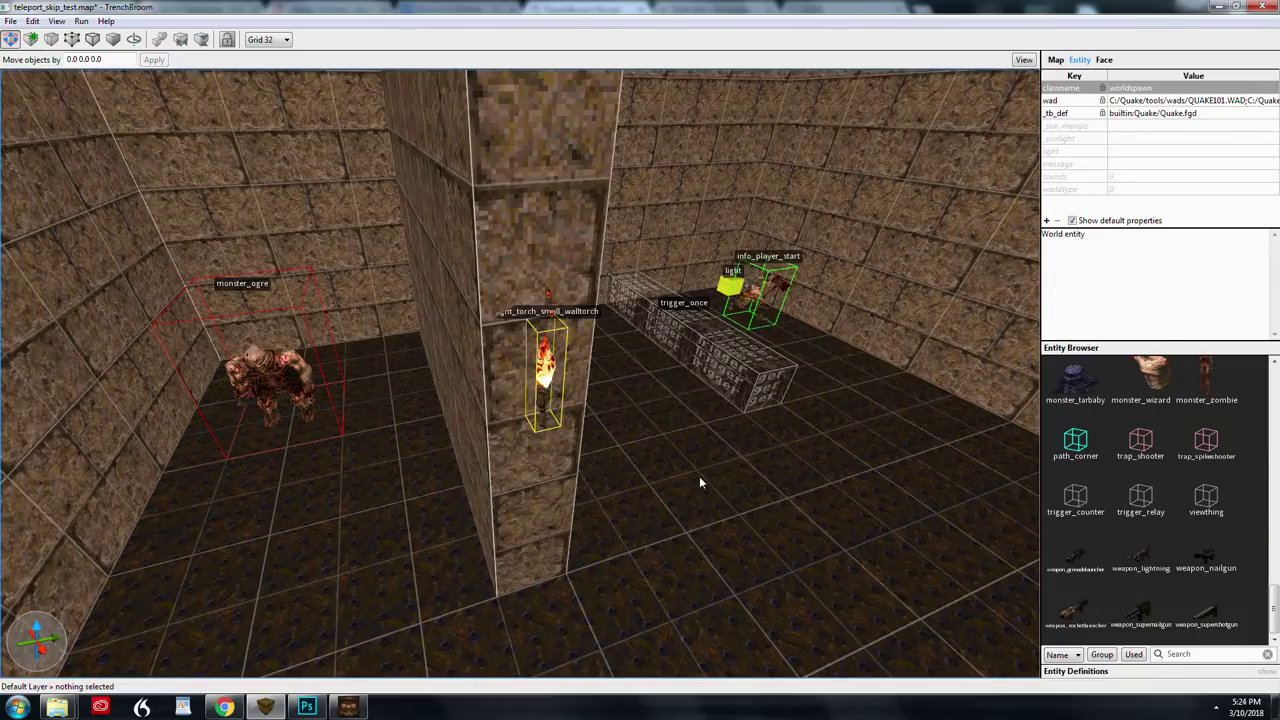
Try to create an army monster point entity on the open floor beside the dividing wall
{"action": "right_click", "coordinate": [699, 476]}
{"action": "mouse_move", "coordinate": [786, 538]}
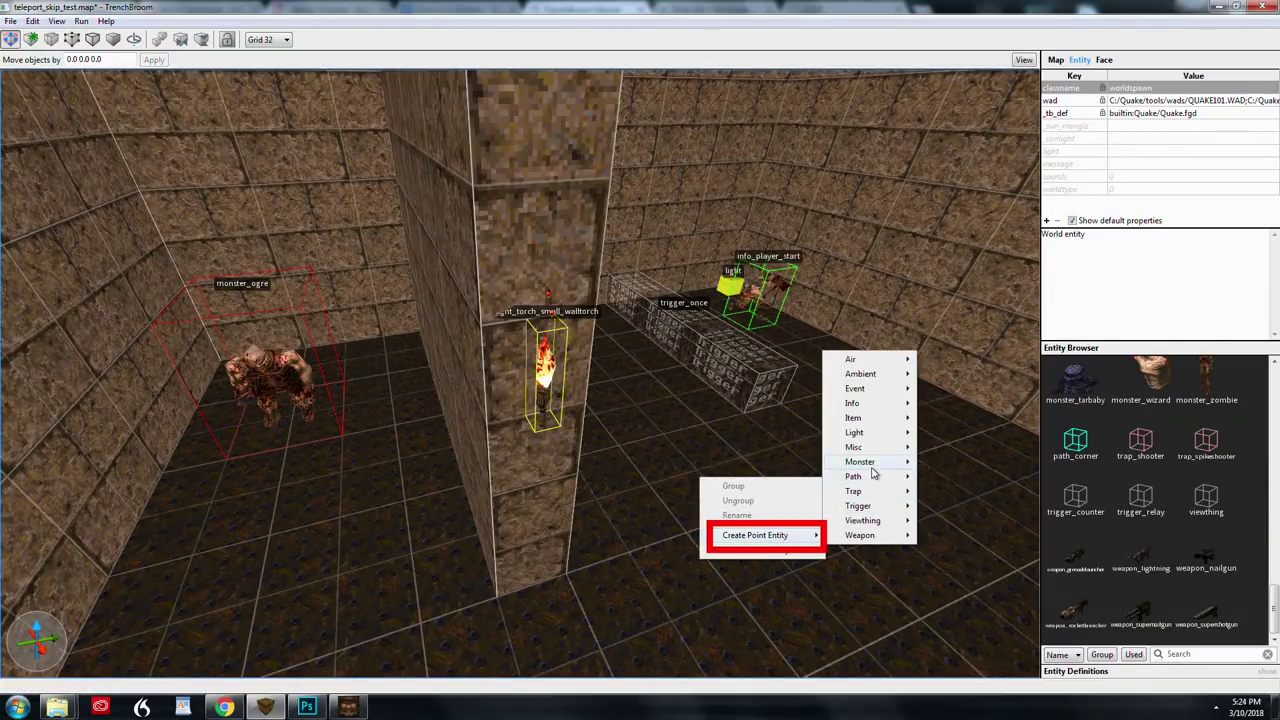
{"action": "mouse_move", "coordinate": [866, 464]}
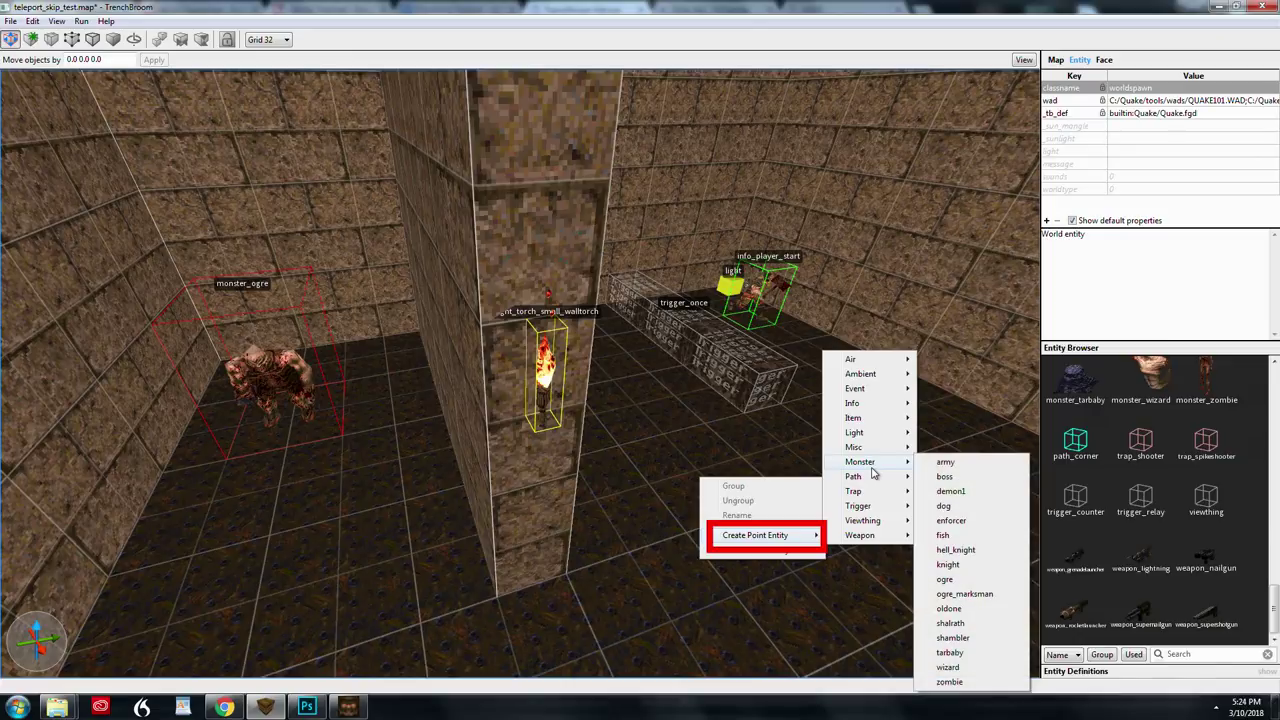
{"action": "left_click", "coordinate": [947, 463]}
Move the trigger_once brush across the floor toward the dividing wall with the torch
{"action": "key", "text": "s"}
{"action": "key", "text": "d"}
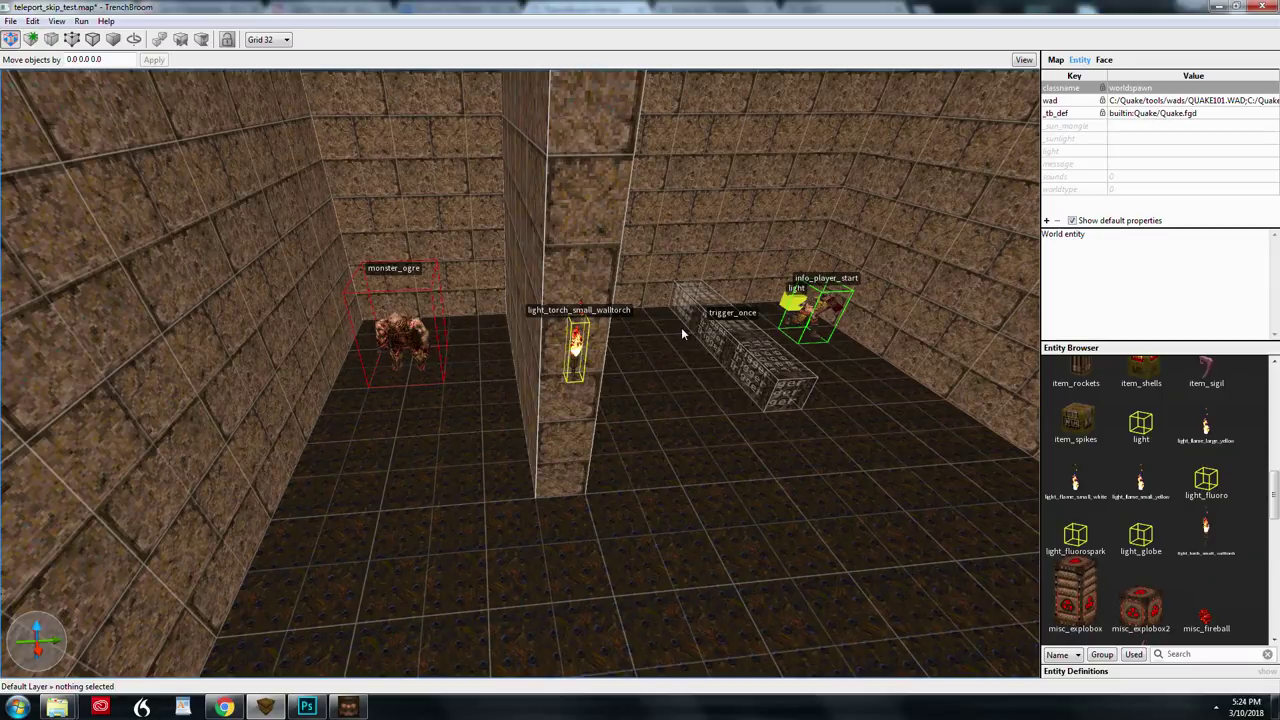
{"action": "left_click_drag", "start_coordinate": [681, 327], "coordinate": [608, 400]}
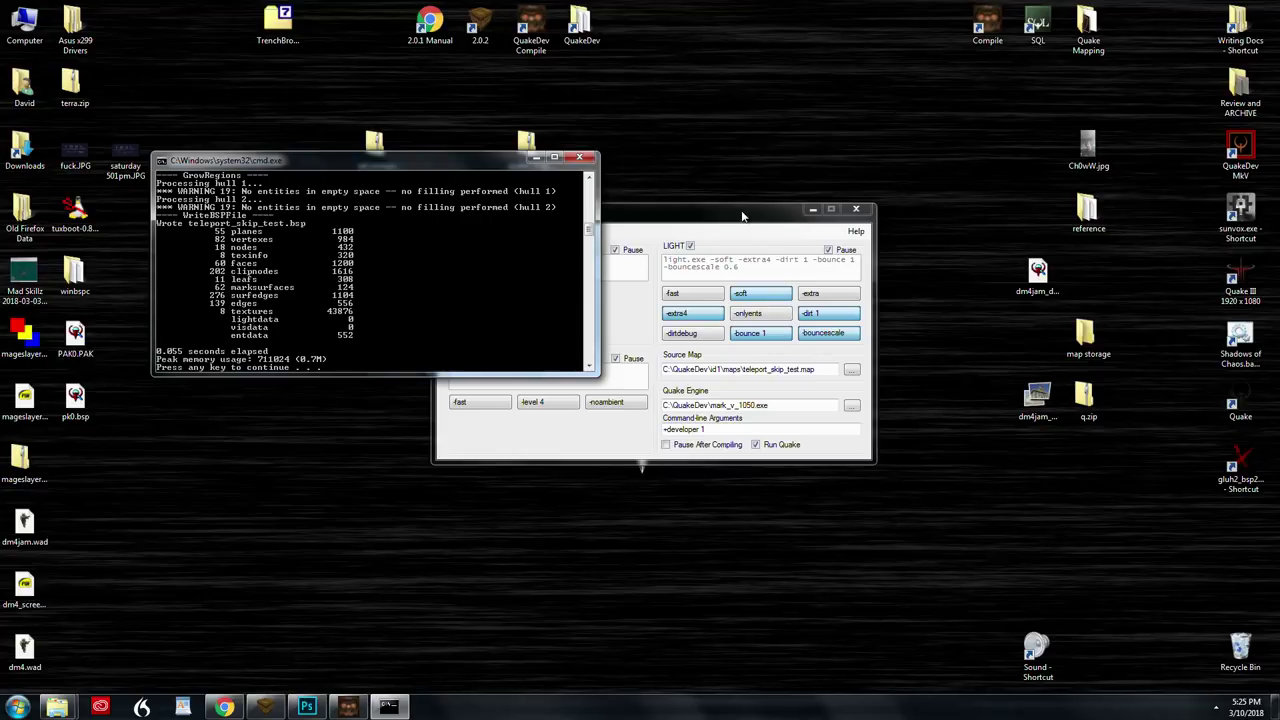
Continue the teleport_skip_test compile past its pauses in the command window until the map launches in Quake
{"action": "key", "text": "Return"}
{"action": "key", "text": "Return"}
{"action": "key", "text": "Return"}
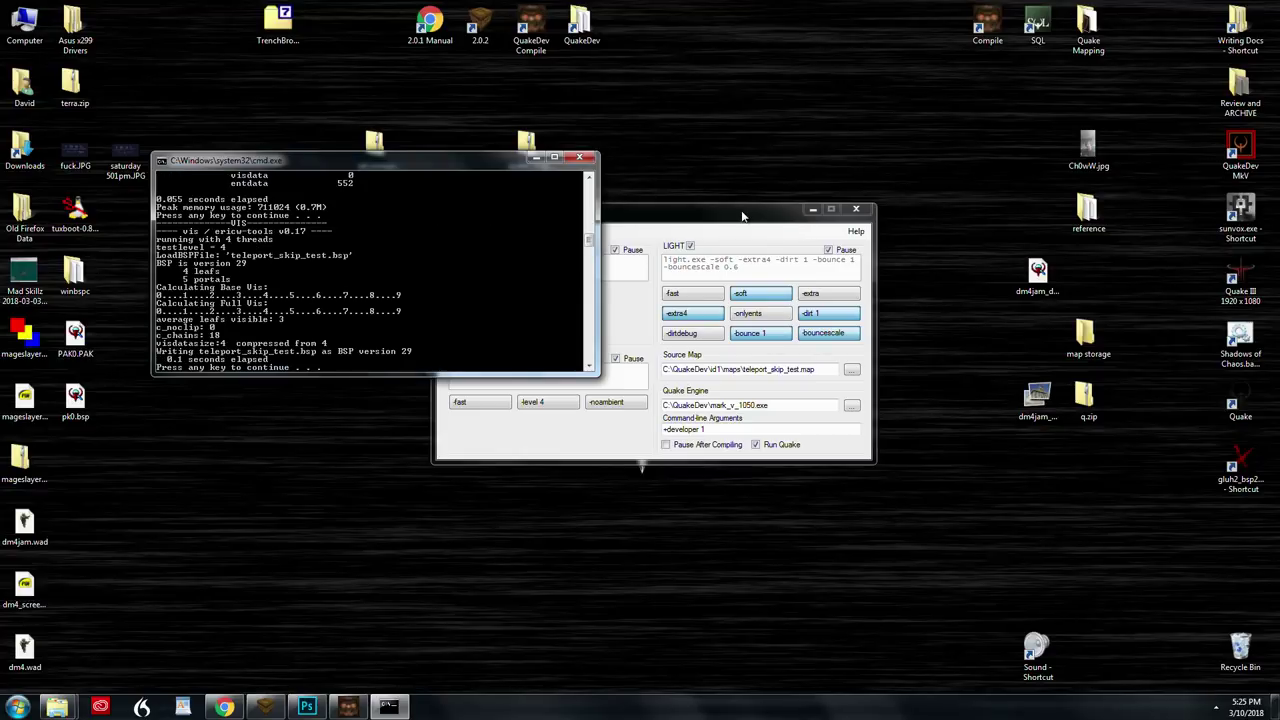
Walk forward through the compiled room in Quake and fire the shotgun to test the map
{"action": "key", "text": "w"}
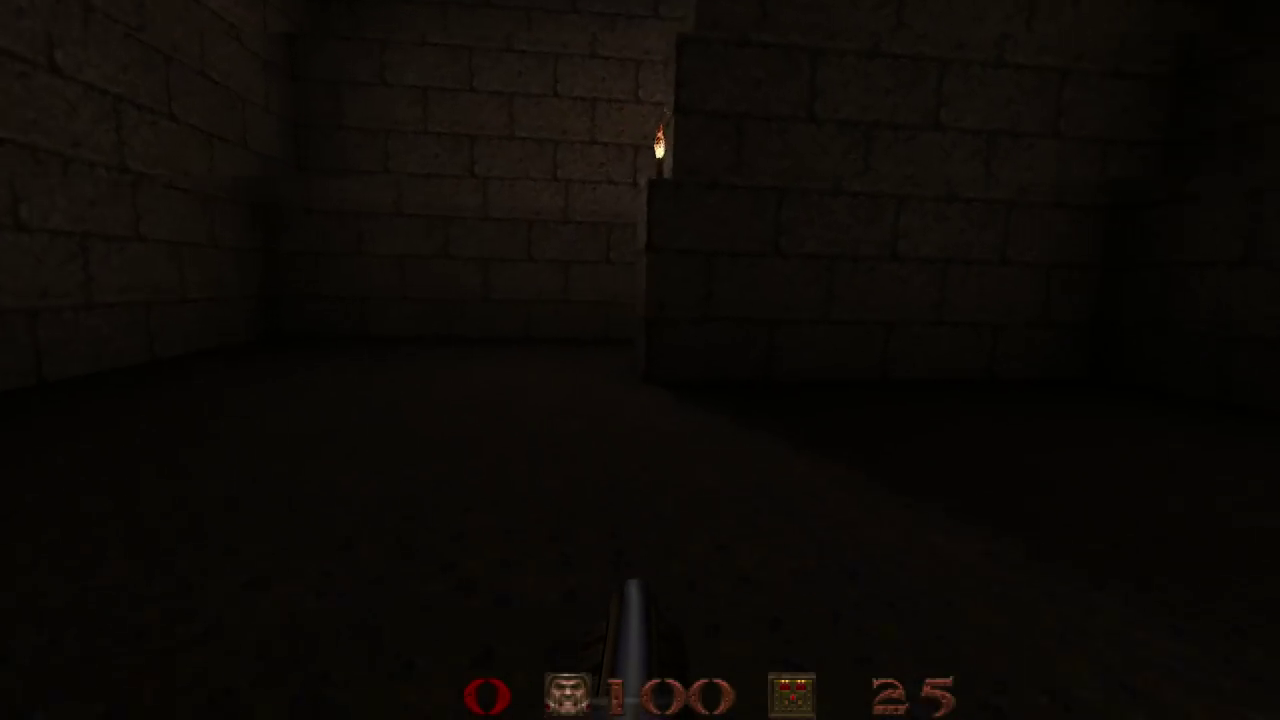
{"action": "left_click", "coordinate": [640, 360]}
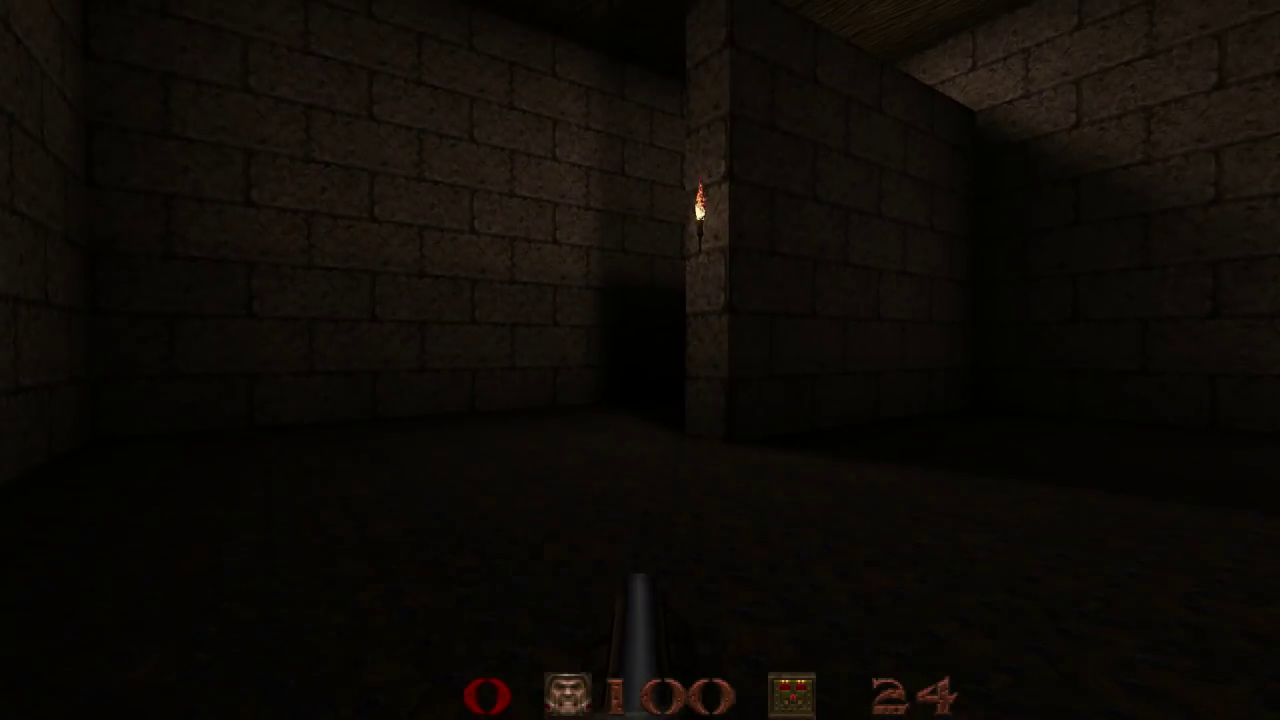
{"action": "left_click", "coordinate": [640, 360]}
{"action": "left_click", "coordinate": [640, 360]}
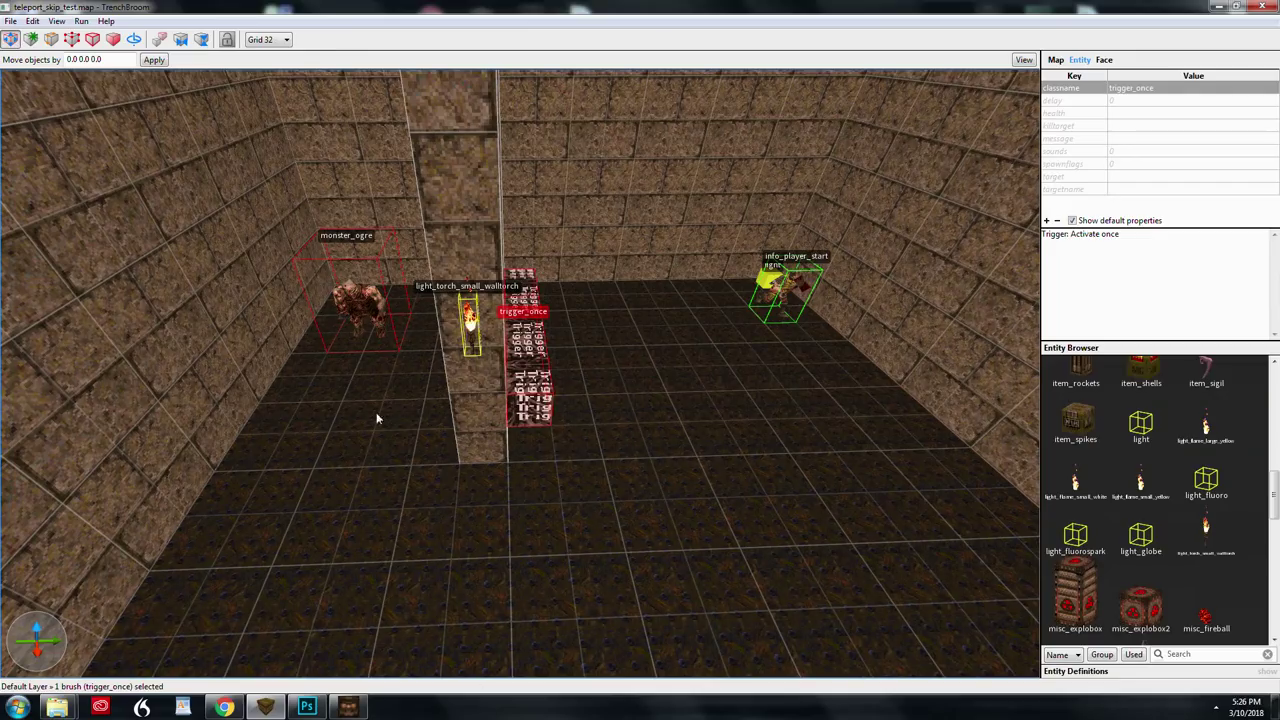
In TrenchBroom, move the trigger_once brush from the dividing wall toward the player start and lengthen it across the room
{"action": "mouse_move", "coordinate": [545, 369]}
{"action": "left_mouse_down"}
{"action": "mouse_move", "coordinate": [645, 350]}
{"action": "mouse_move", "coordinate": [705, 318]}
{"action": "mouse_move", "coordinate": [745, 331]}
{"action": "left_mouse_up"}
{"action": "right_click_drag", "start_coordinate": [777, 423], "coordinate": [807, 404]}
{"action": "scroll", "coordinate": [807, 404], "scroll_direction": "down", "scroll_amount": 4}
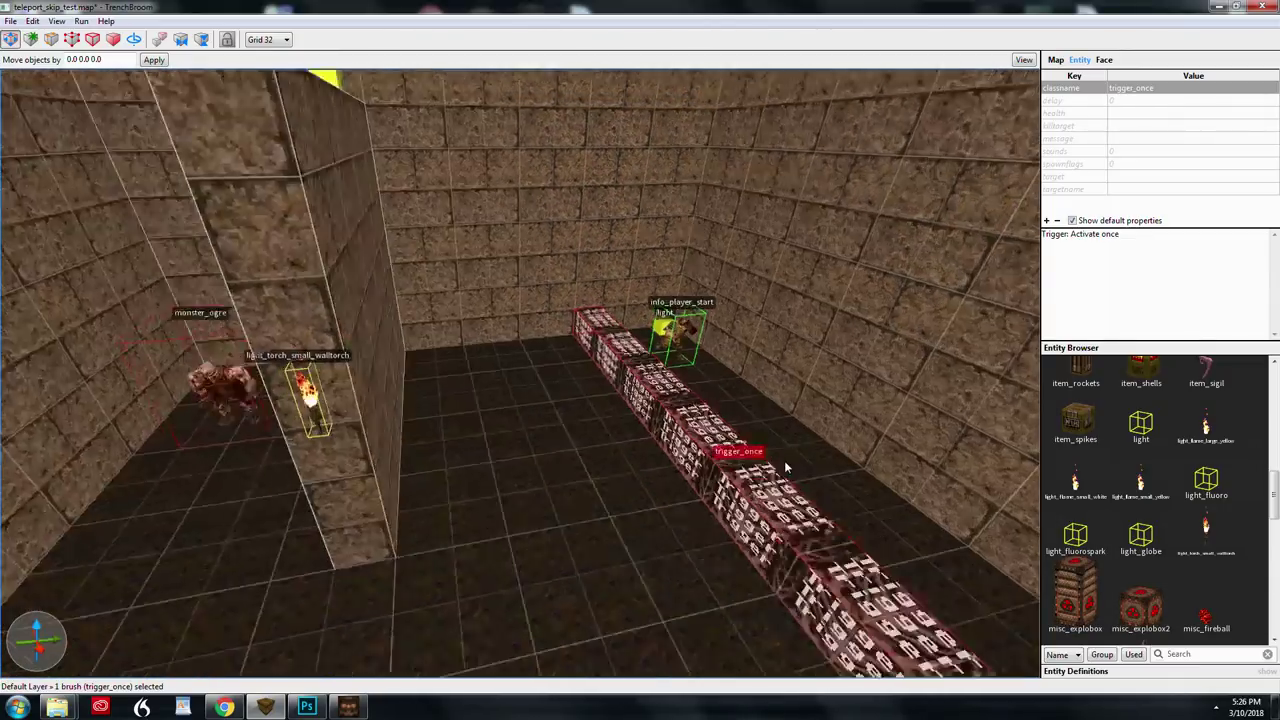
Make the long trigger_once brush in front of the player start taller and deselect it
{"action": "right_click_drag", "start_coordinate": [785, 467], "coordinate": [703, 449]}
{"action": "mouse_move", "coordinate": [698, 432]}
{"action": "left_mouse_down", "text": "shift"}
{"action": "mouse_move", "coordinate": [690, 367]}
{"action": "mouse_move", "coordinate": [750, 438]}
{"action": "left_mouse_up", "text": "shift"}
{"action": "mouse_move", "coordinate": [750, 438]}
{"action": "right_mouse_down"}
{"action": "mouse_move", "coordinate": [876, 475]}
{"action": "mouse_move", "coordinate": [873, 488]}
{"action": "right_mouse_up"}
{"action": "key", "text": "Escape"}
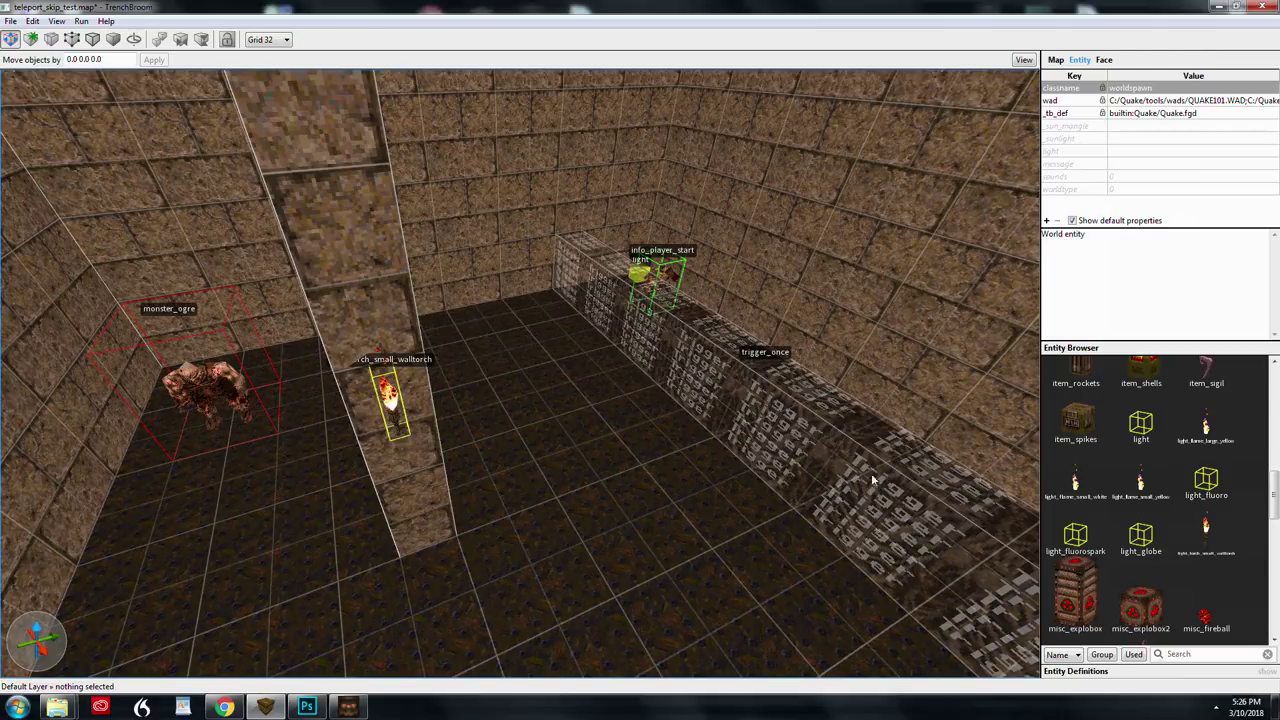
Give the monster_ogre entity the targetname Joe
{"action": "left_click", "coordinate": [212, 398]}
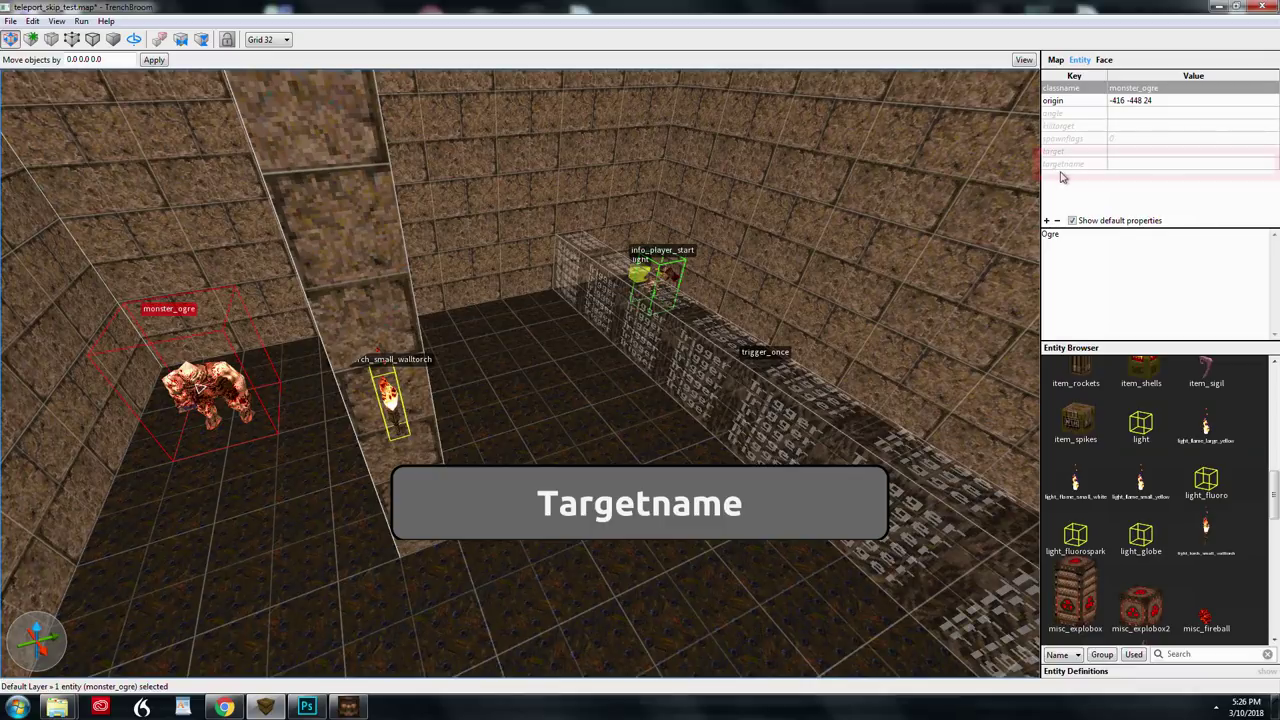
{"action": "double_click", "coordinate": [1148, 166]}
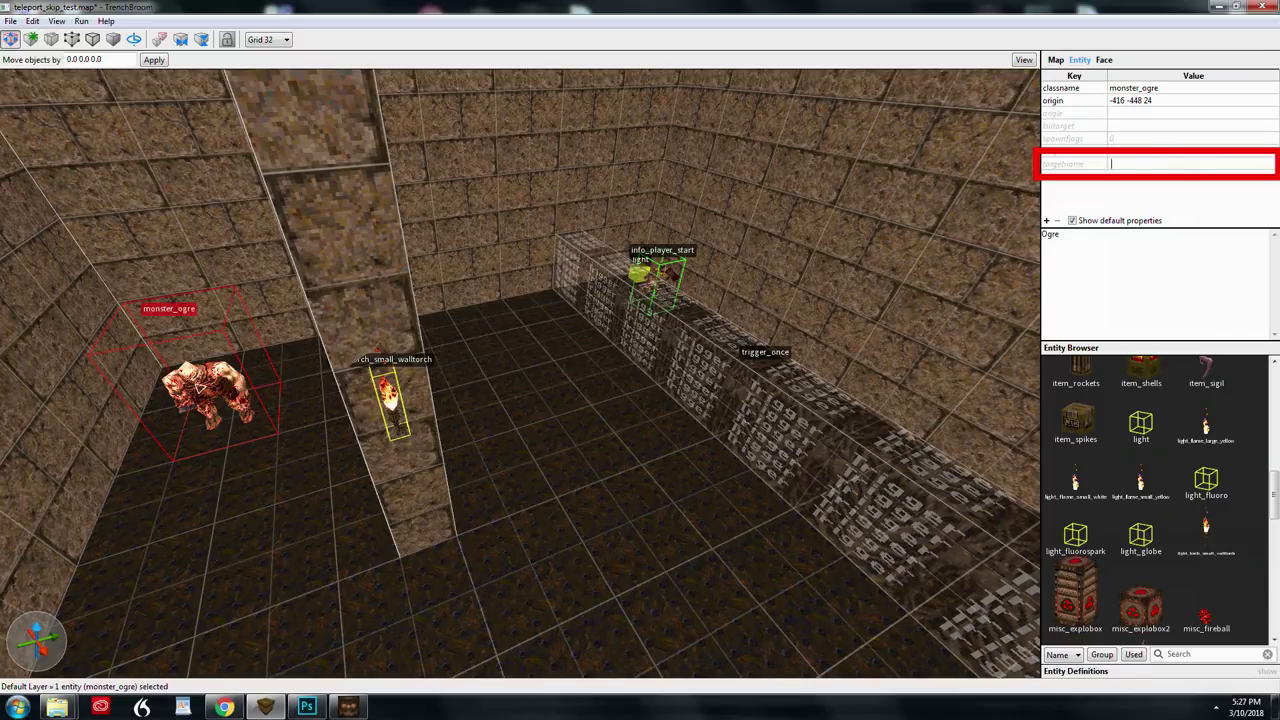
{"action": "type", "text": "loe"}
{"action": "key", "text": "Return"}
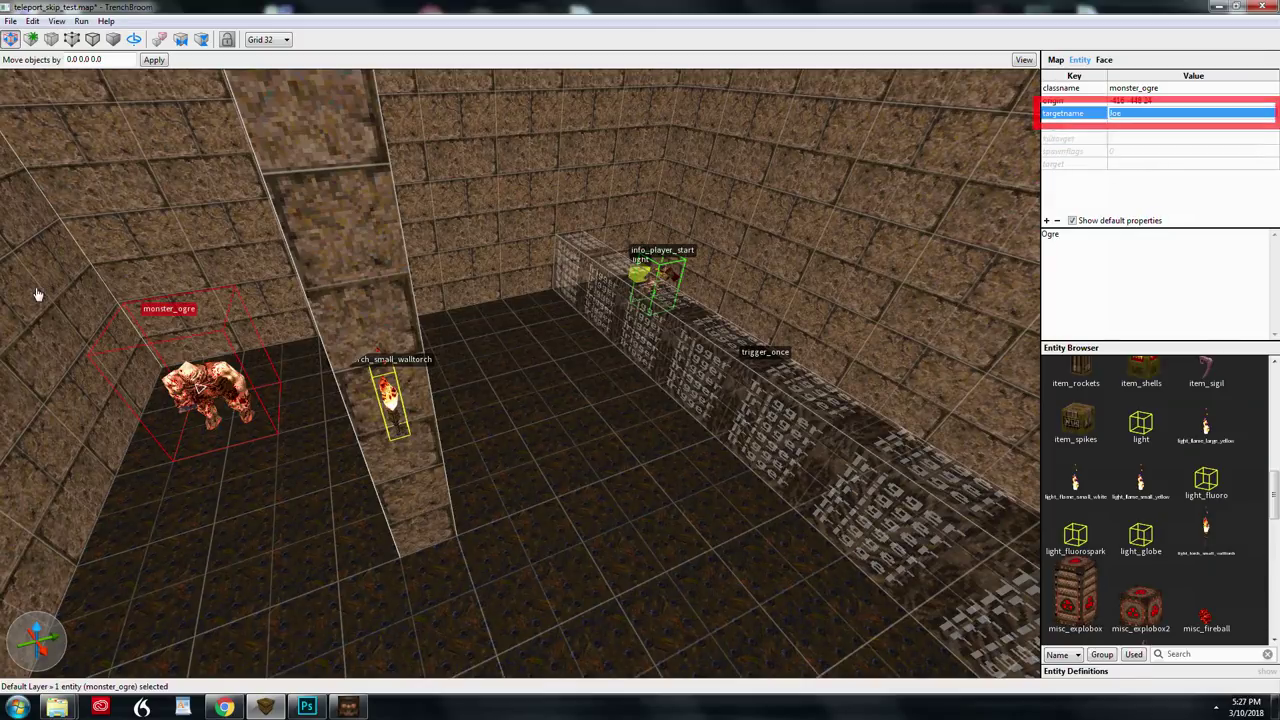
Set the target of the long trigger_once brush to Joe, linking it to the ogre
{"action": "left_click", "coordinate": [757, 362]}
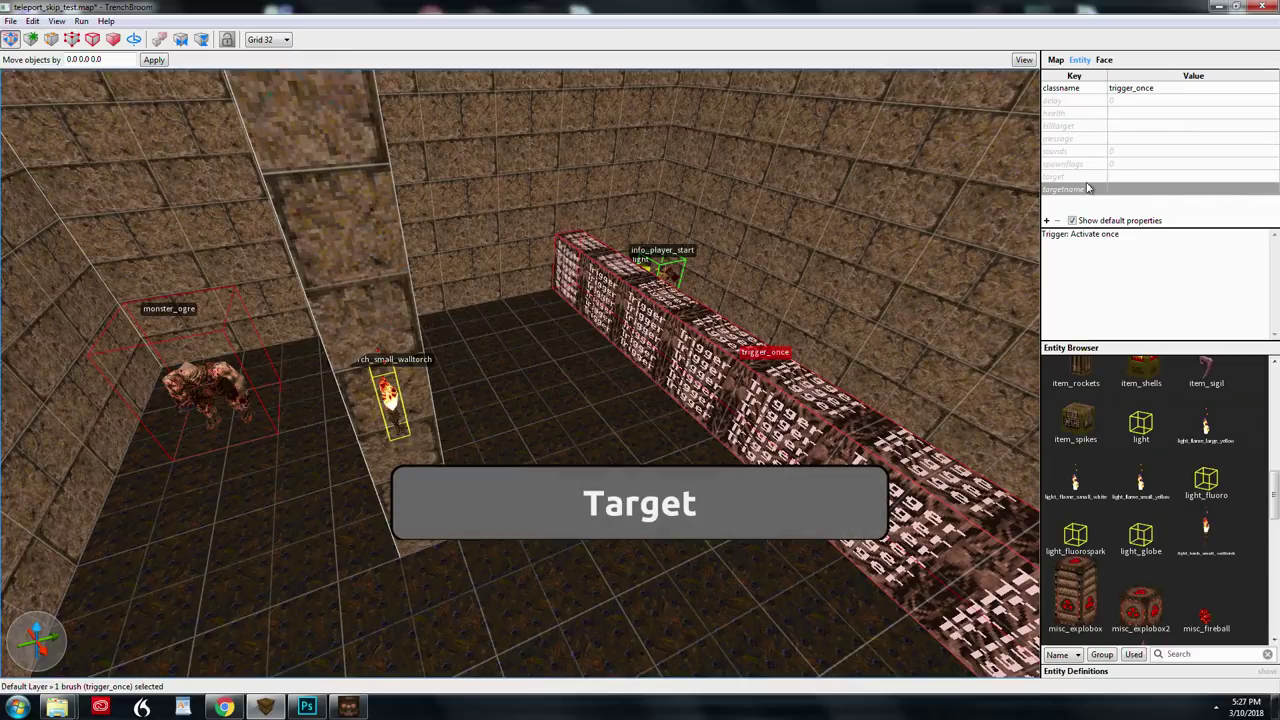
{"action": "double_click", "coordinate": [1126, 178]}
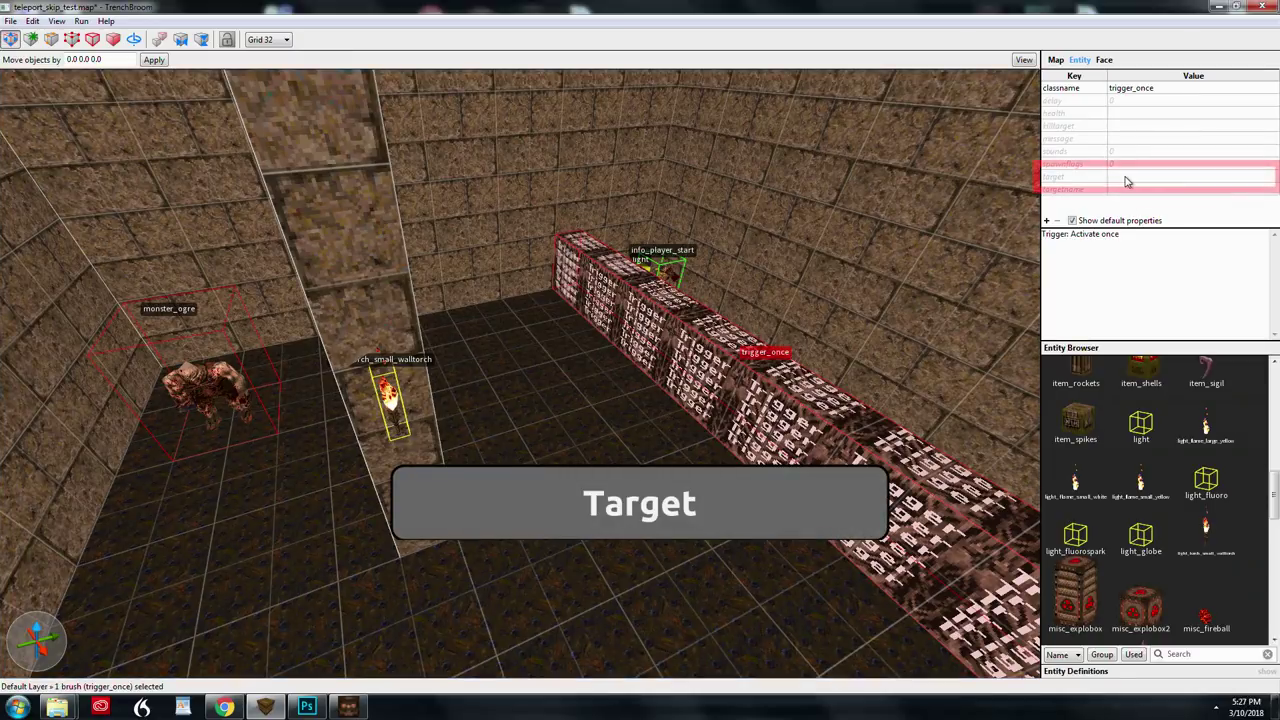
{"action": "type", "text": "loe"}
{"action": "key", "text": "Return"}
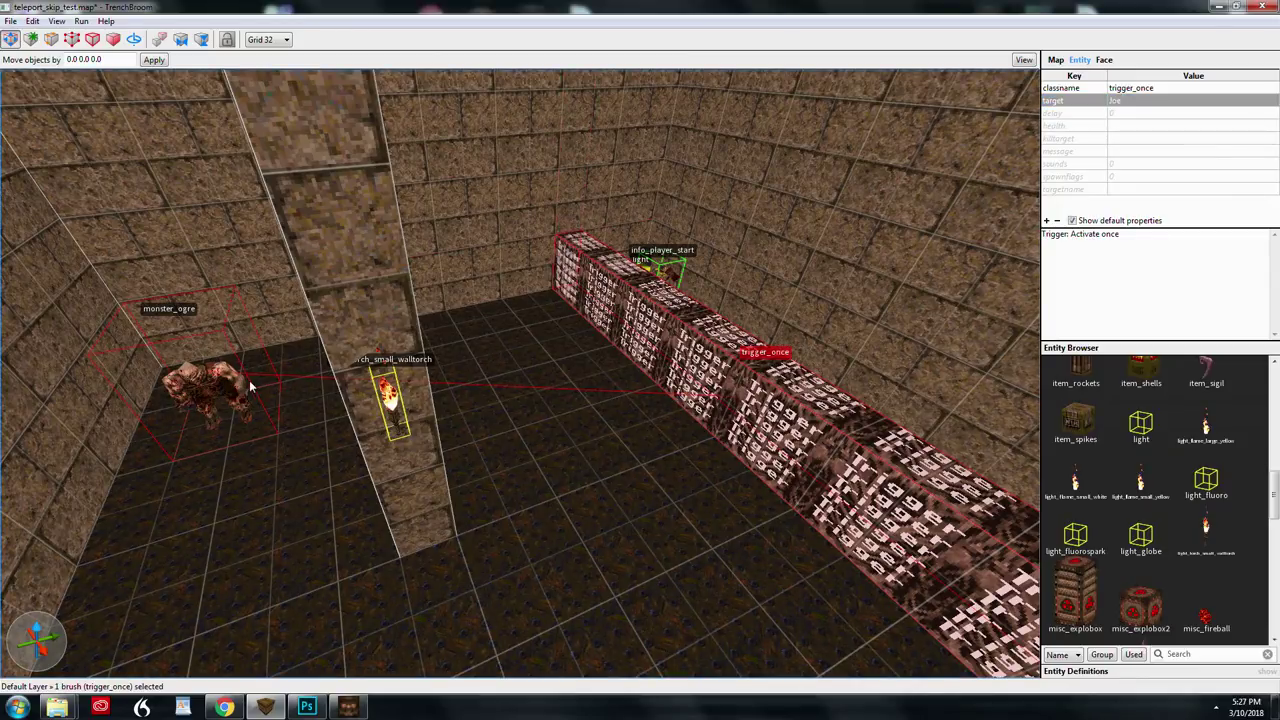
Select the ogre and the trigger_once brush in turn to examine their link line and matching targetname and target properties
{"action": "left_click", "coordinate": [216, 383]}
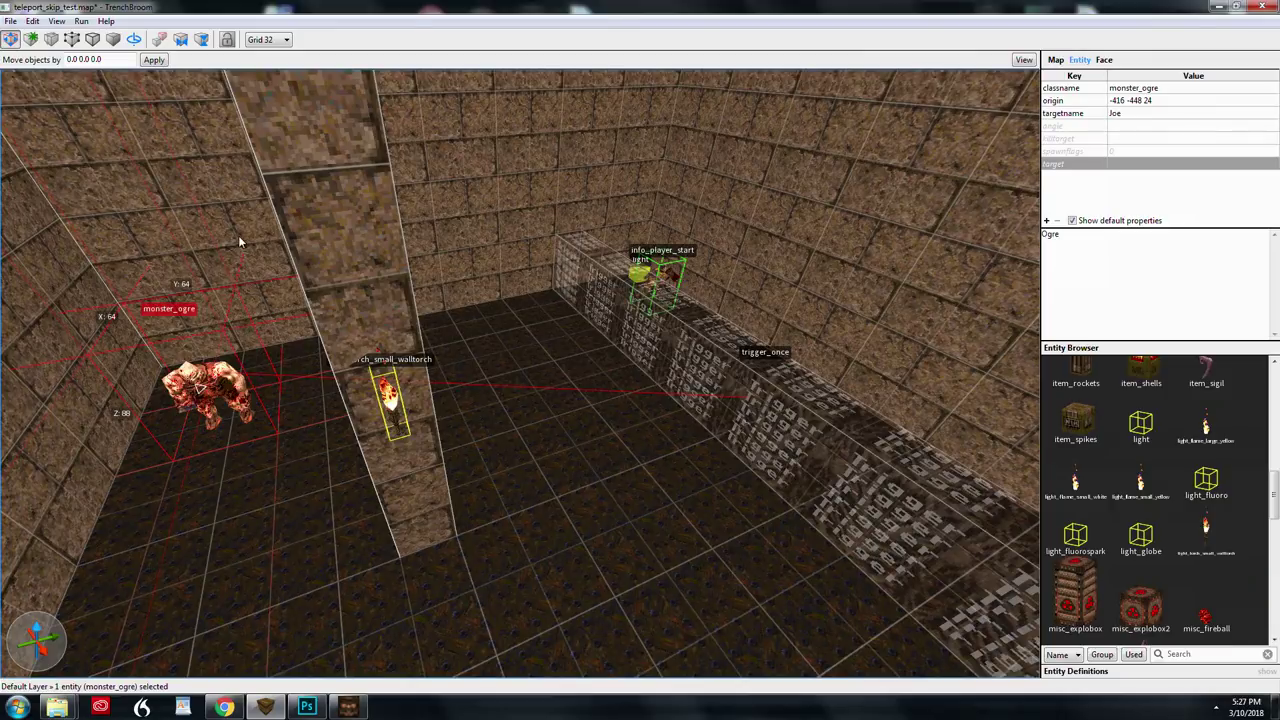
{"action": "left_click", "coordinate": [614, 245]}
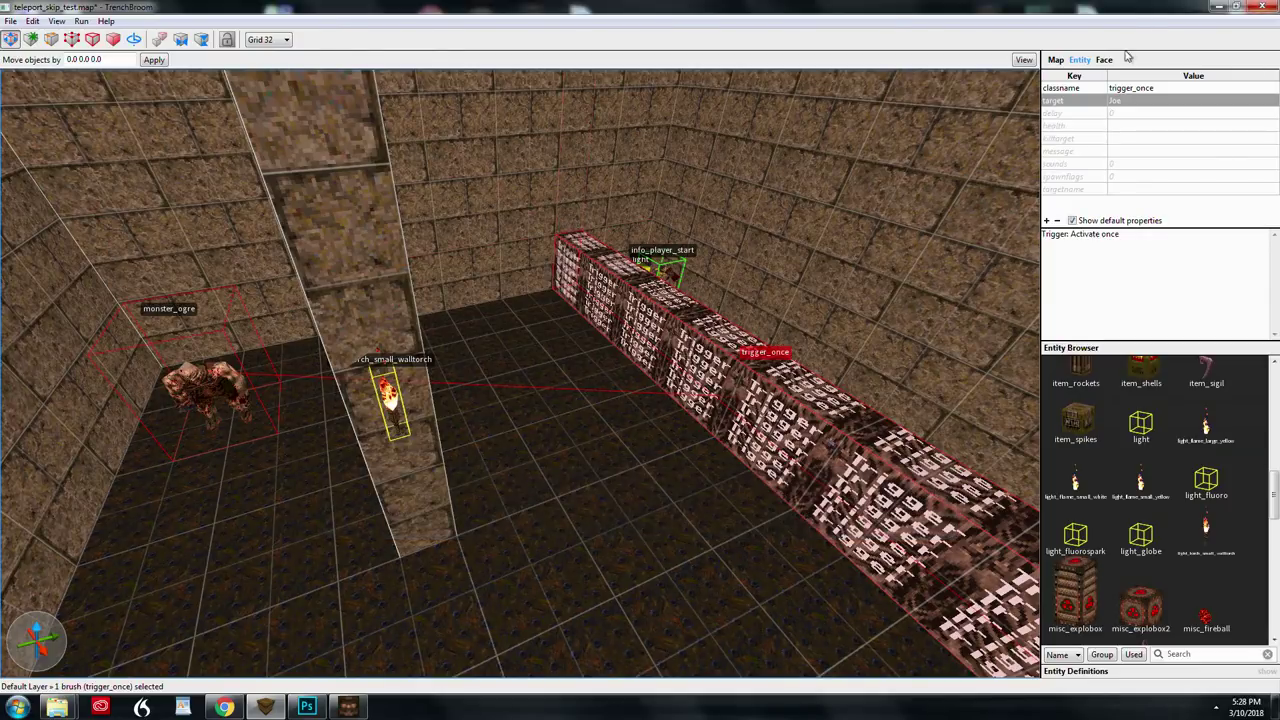
{"action": "left_click", "coordinate": [212, 378]}
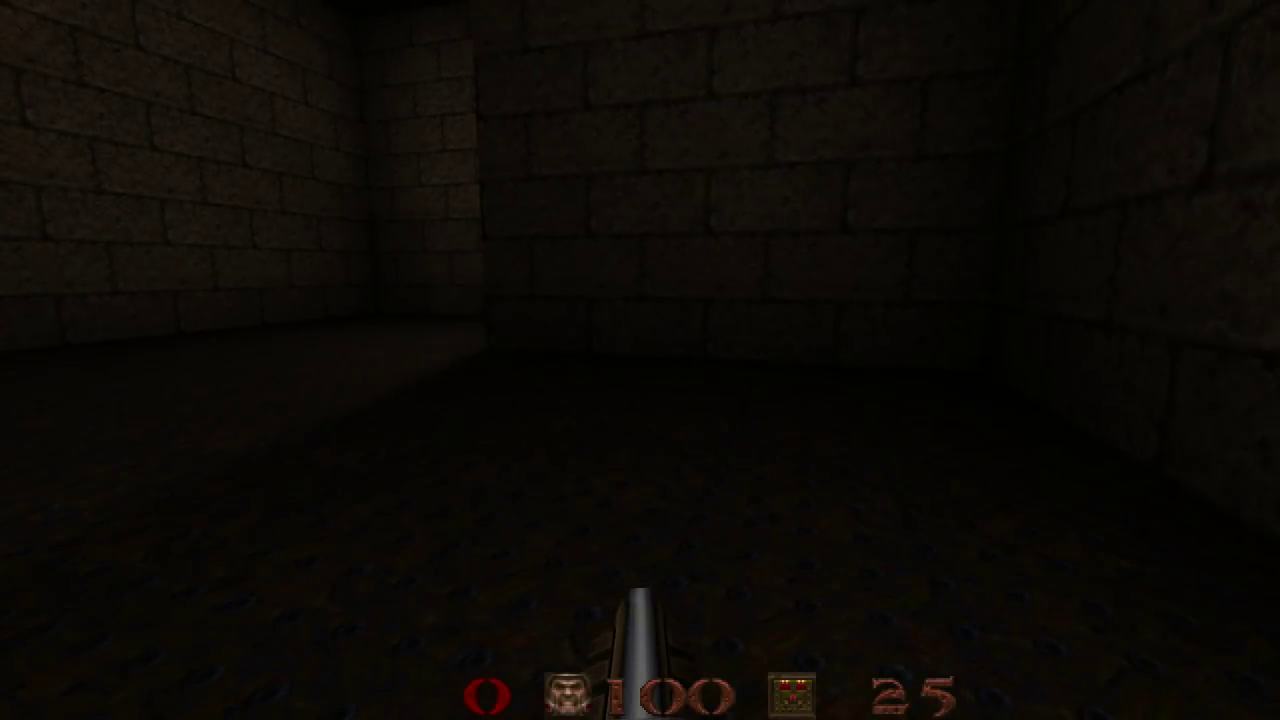
In Quake, walk forward through the trigger and around the dividing wall toward the ogre to test its activation
{"action": "key", "text": "w"}
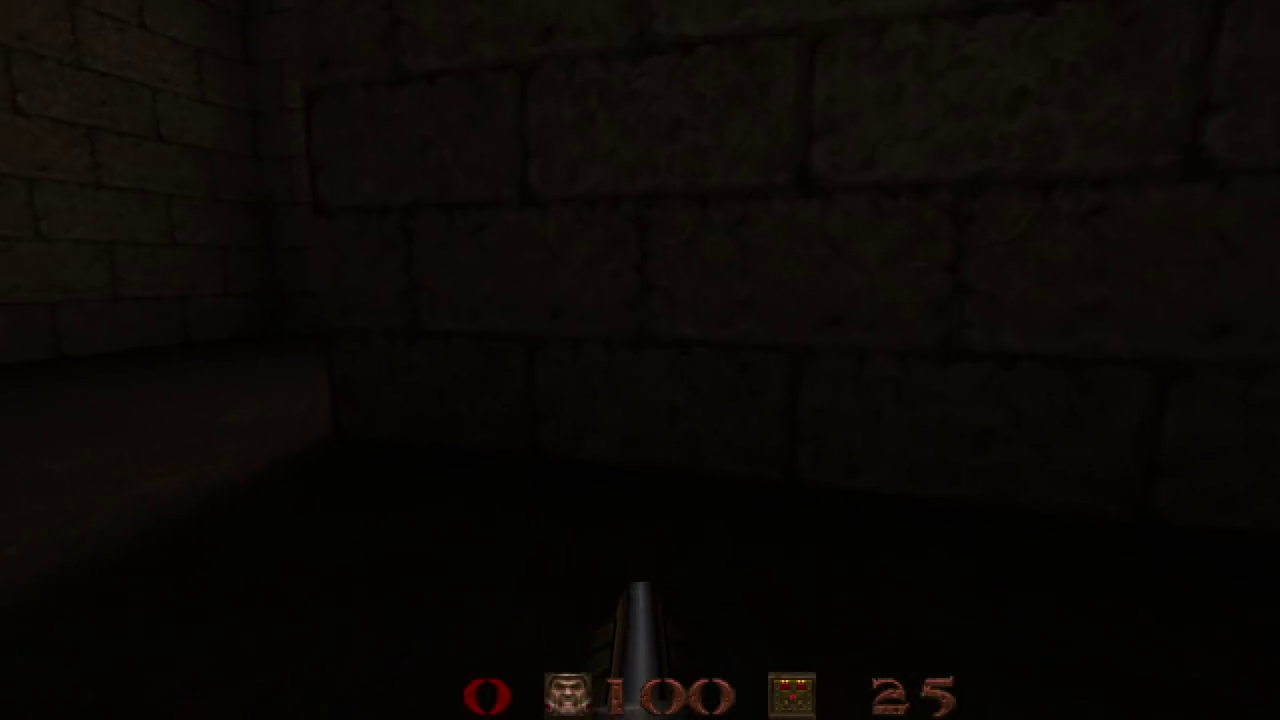
{"action": "key", "text": "a"}
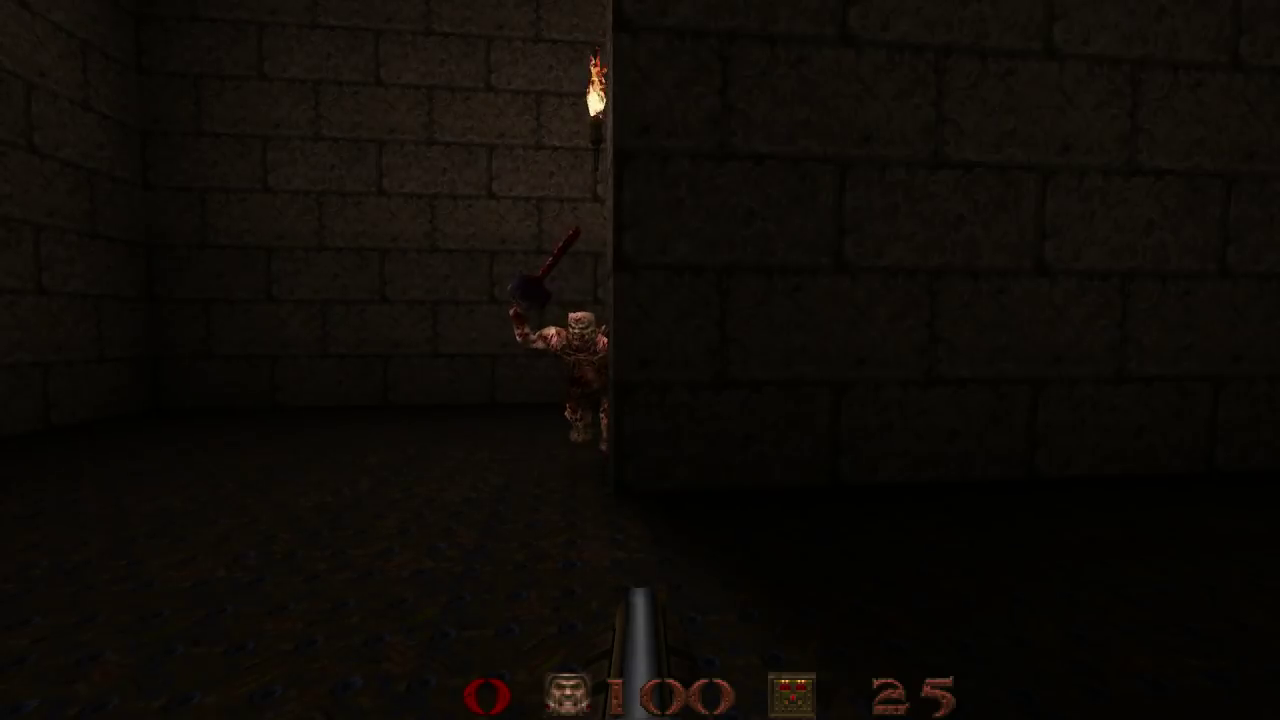
{"action": "key", "text": "a"}
{"action": "key", "text": "s"}
{"action": "key", "text": "w"}
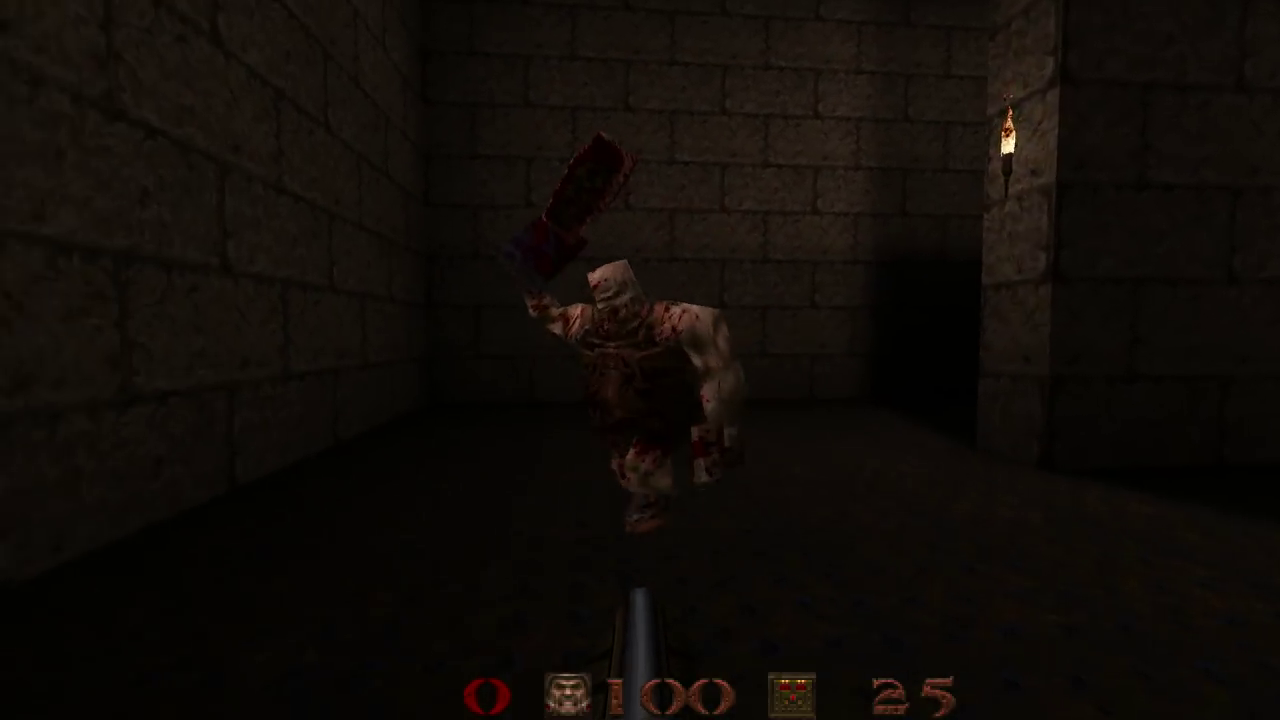
{"action": "key", "text": "1"}
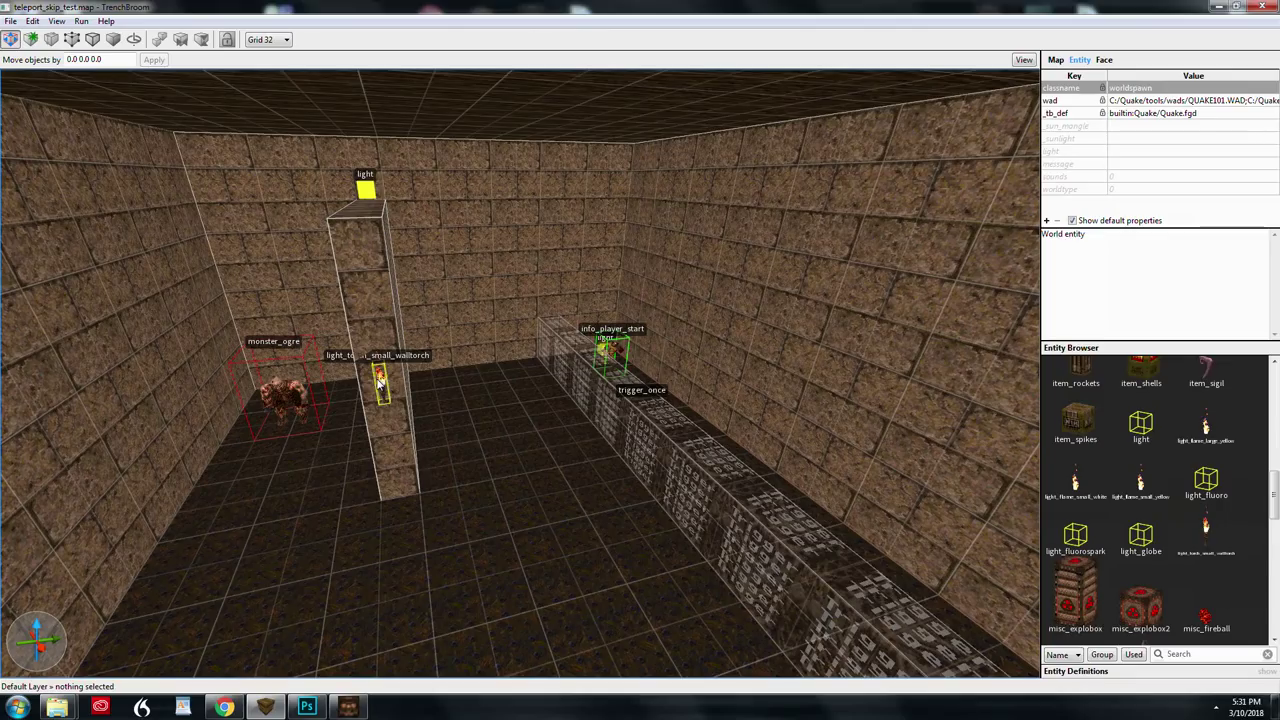